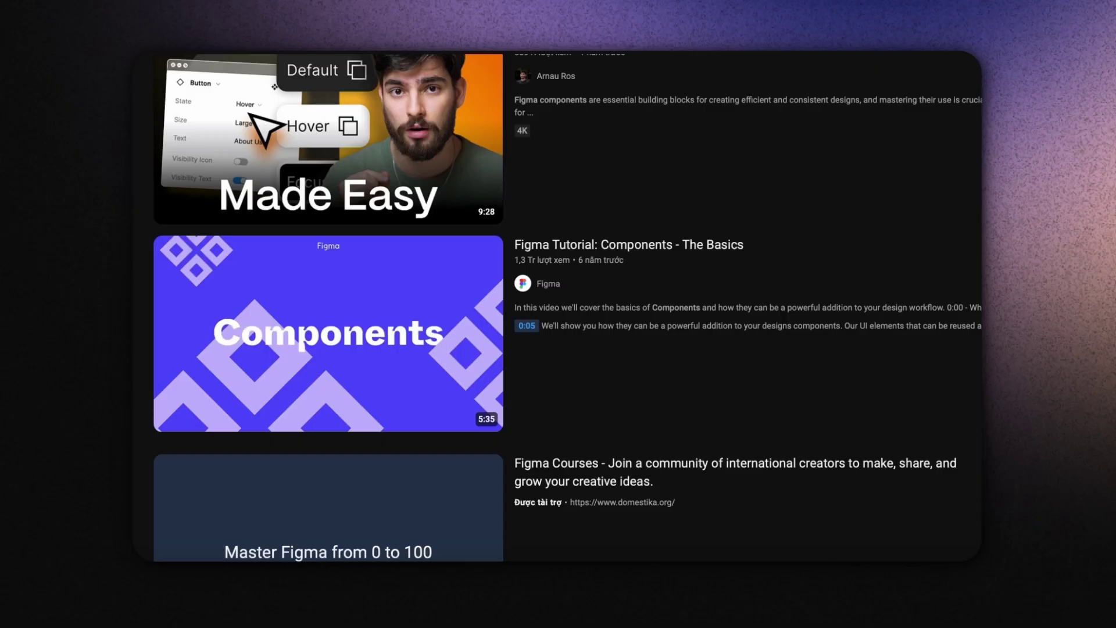
Make the Customer Success Section frame a main component with Create component
scroll(568, 307, "down", 6)
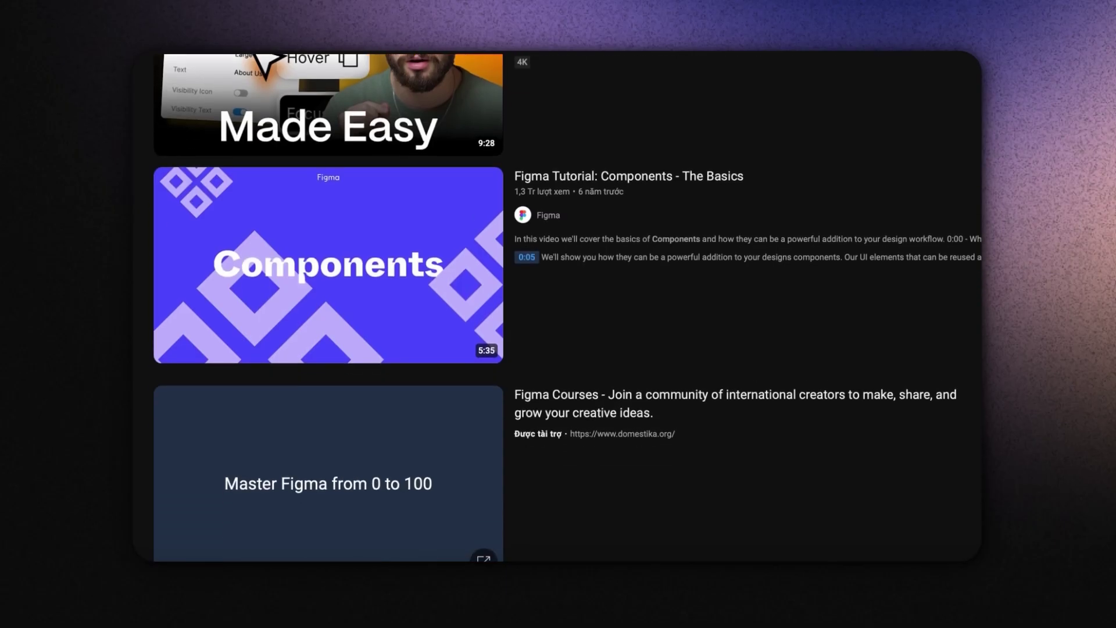
scroll(569, 307, "down", 5)
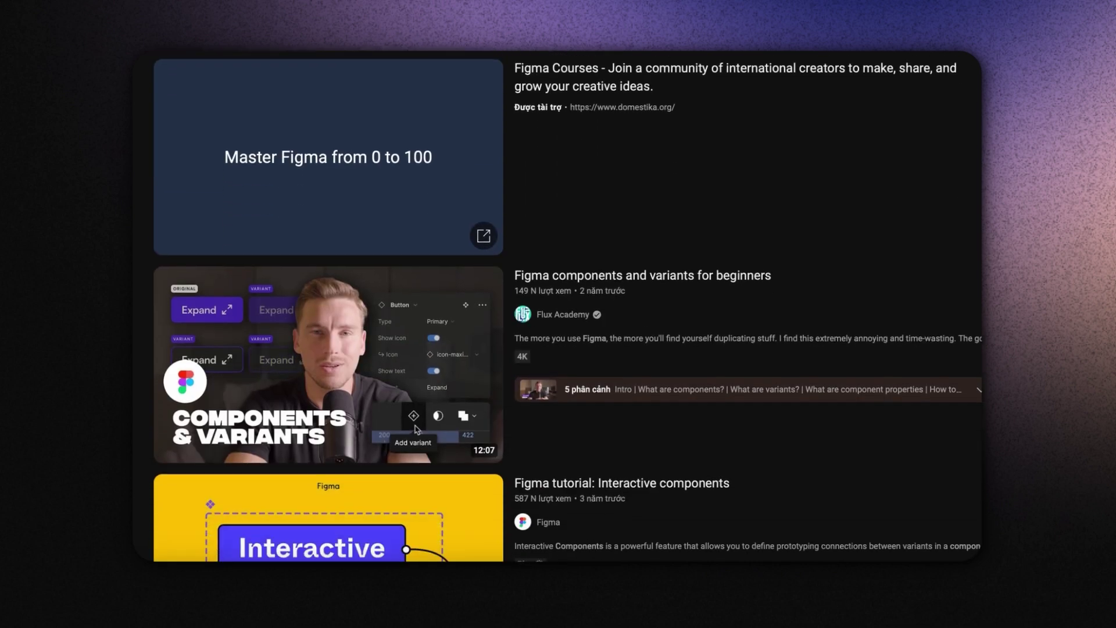
scroll(568, 307, "down", 4)
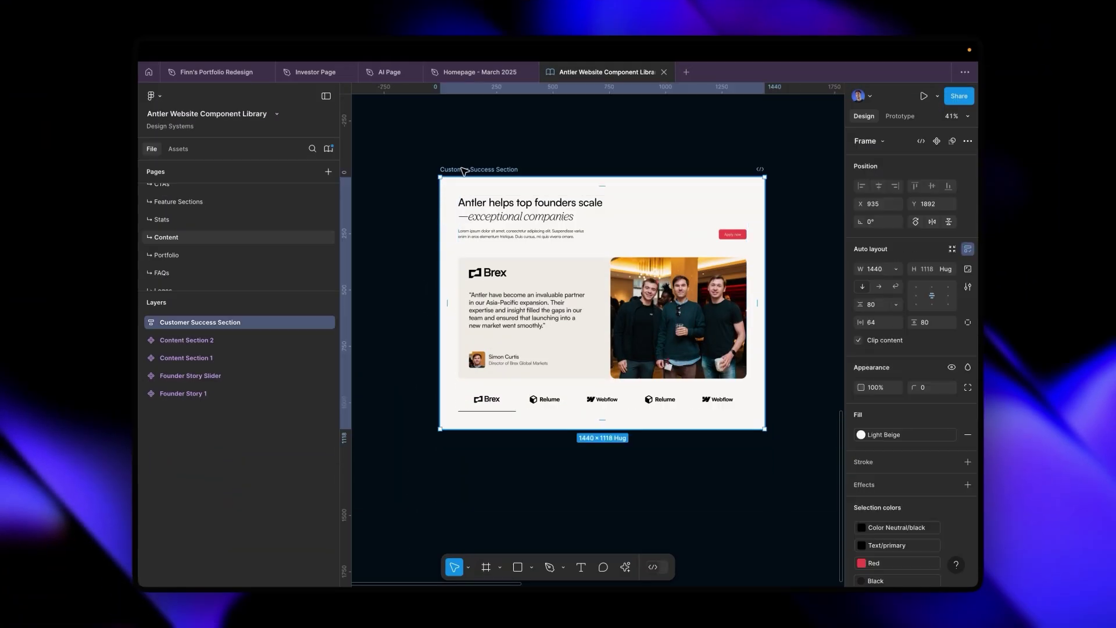
right_click(464, 170)
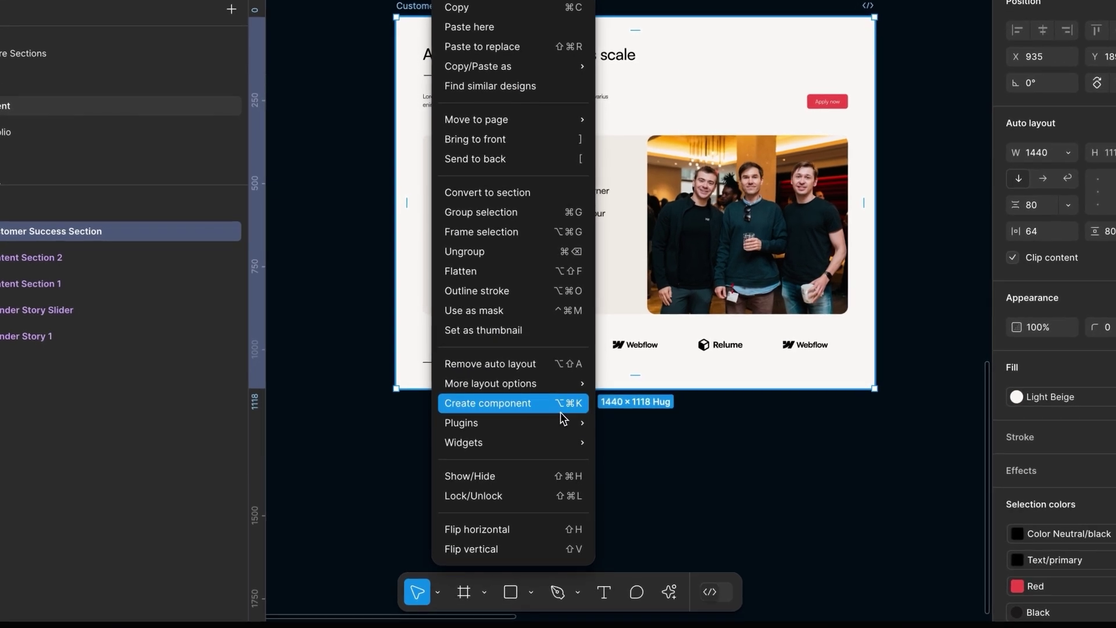
left_click(561, 410)
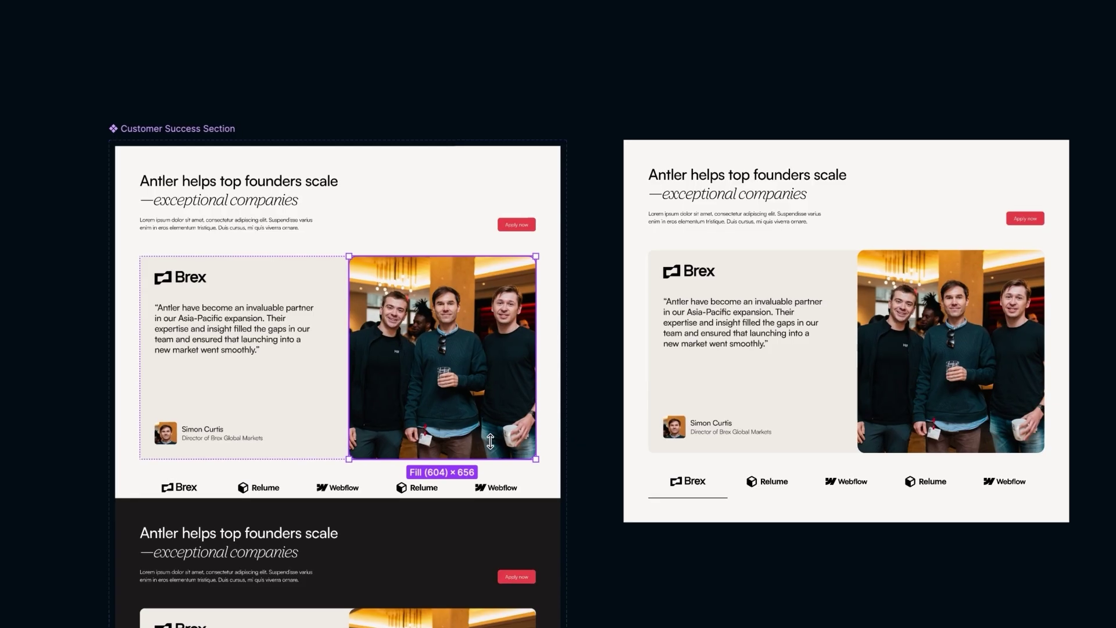
mouse_move(492, 416)
left_mouse_down()
mouse_move(492, 456)
mouse_move(491, 425)
left_mouse_up()
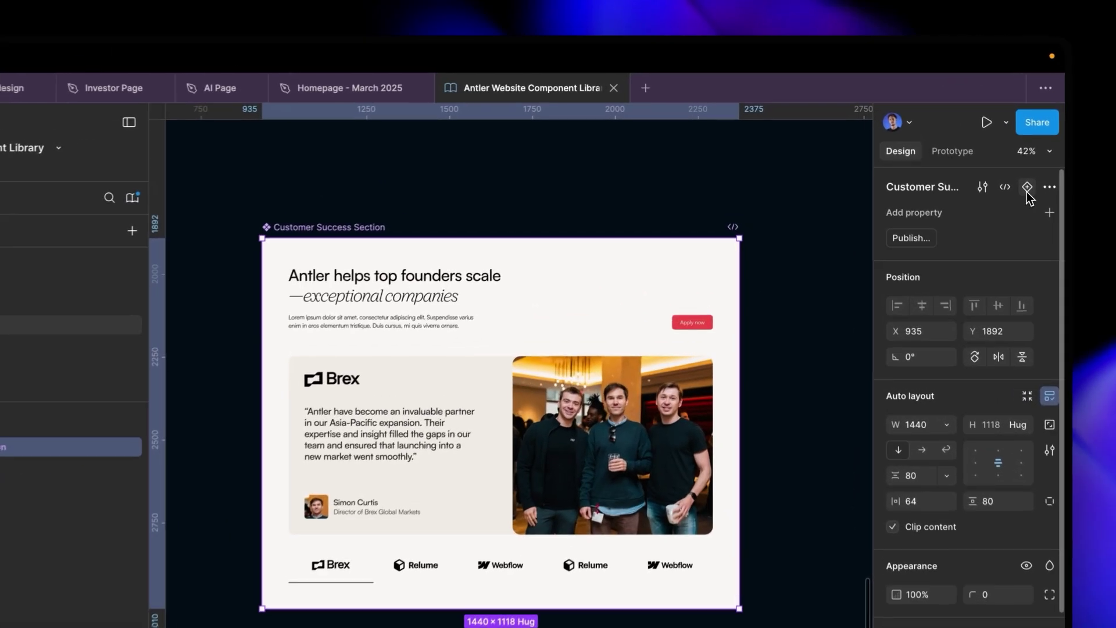
Add a second variant to the Customer Success Section component and select its heading text
left_click(1034, 192)
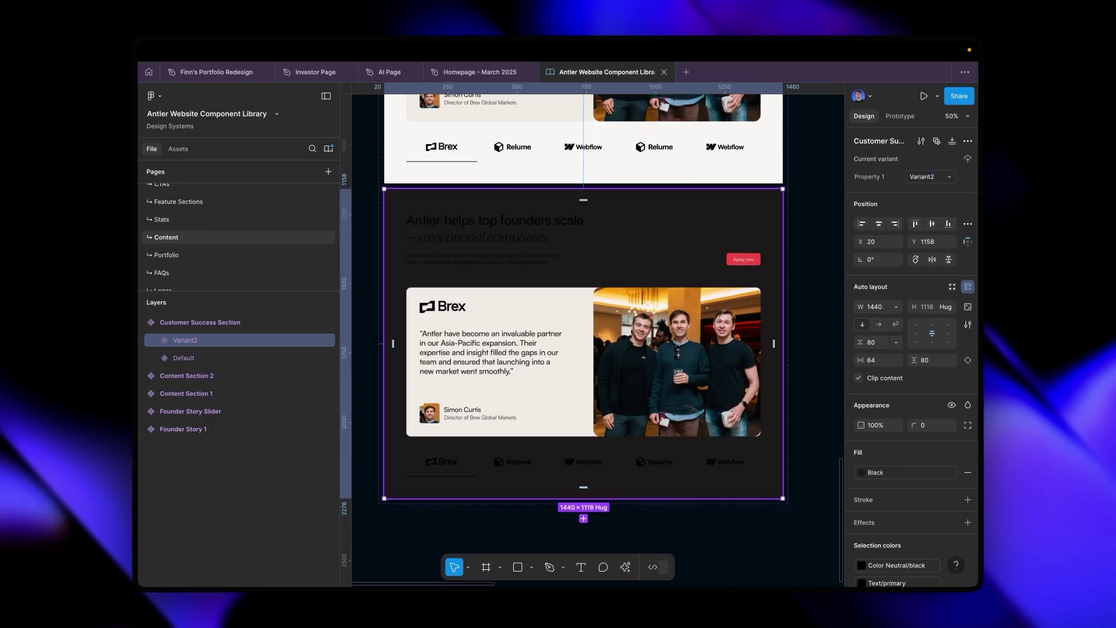
double_click(456, 236)
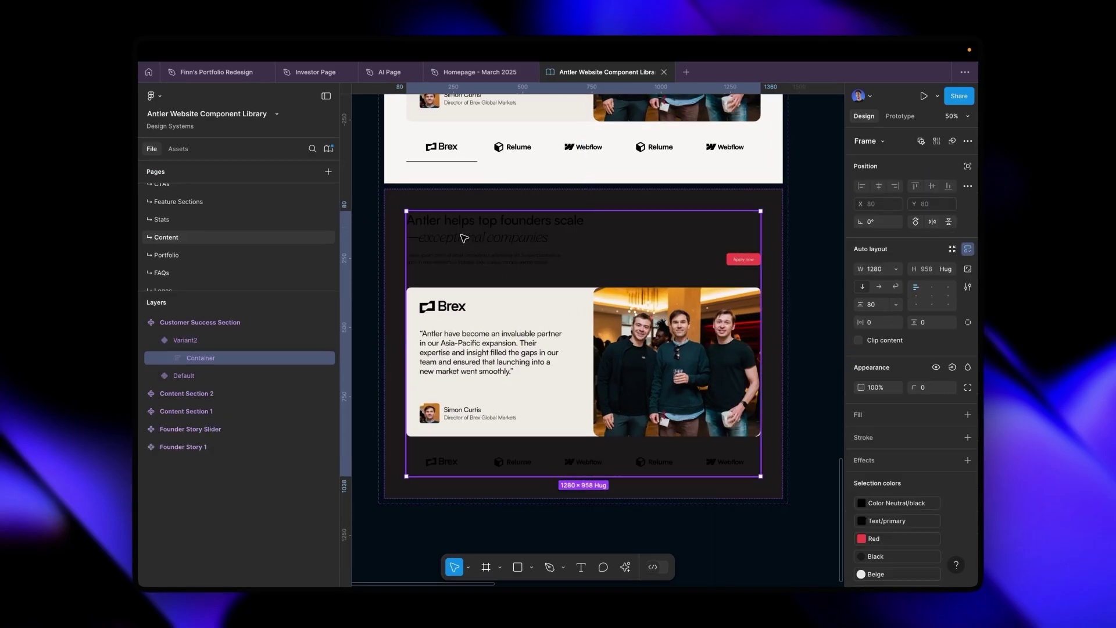
double_click(455, 238)
double_click(458, 251)
Apply a library colour to the heading, then bring up colour choices for the partner logo row
left_click(872, 503)
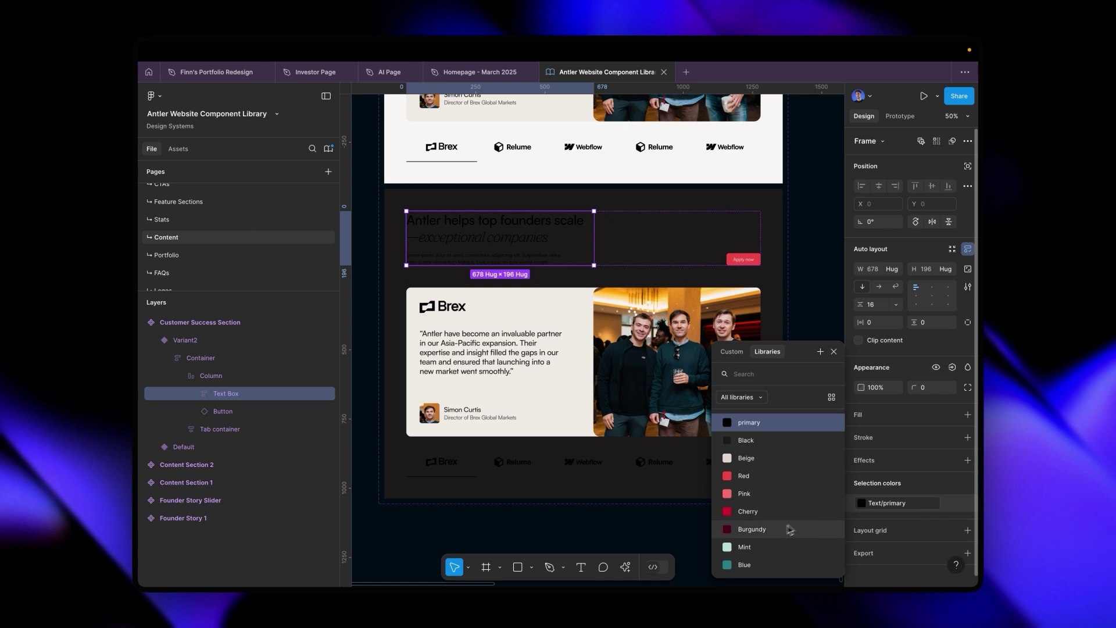
left_click(569, 463)
left_click(861, 503)
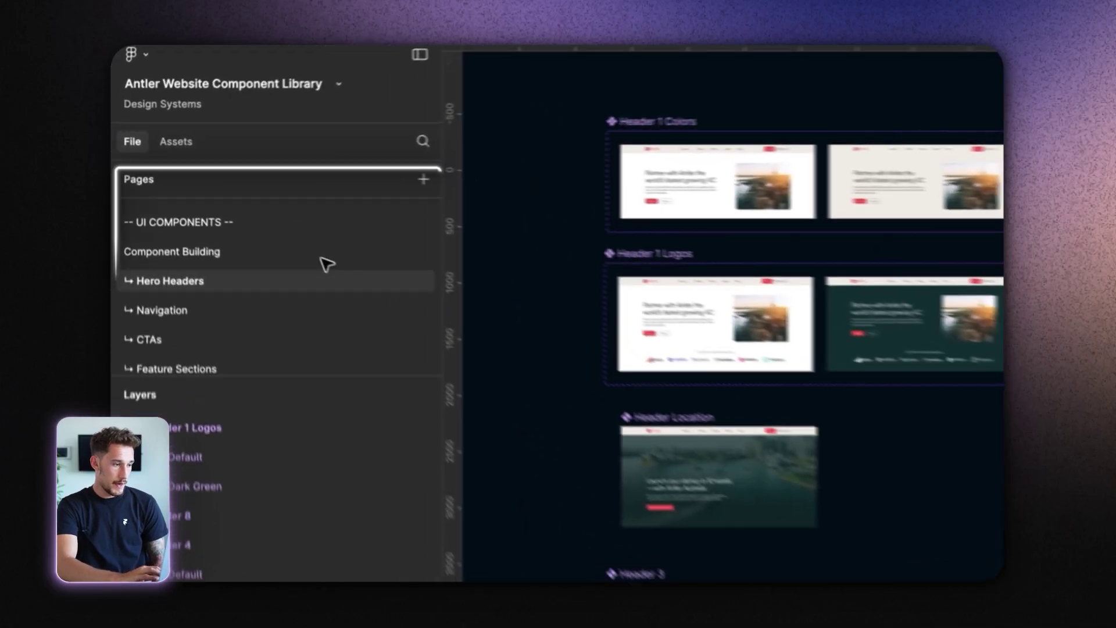
Browse the Navigation and CTAs pages, ending on the Content page's Content Section sets
scroll(197, 226, "down", 1)
scroll(263, 291, "up", 1)
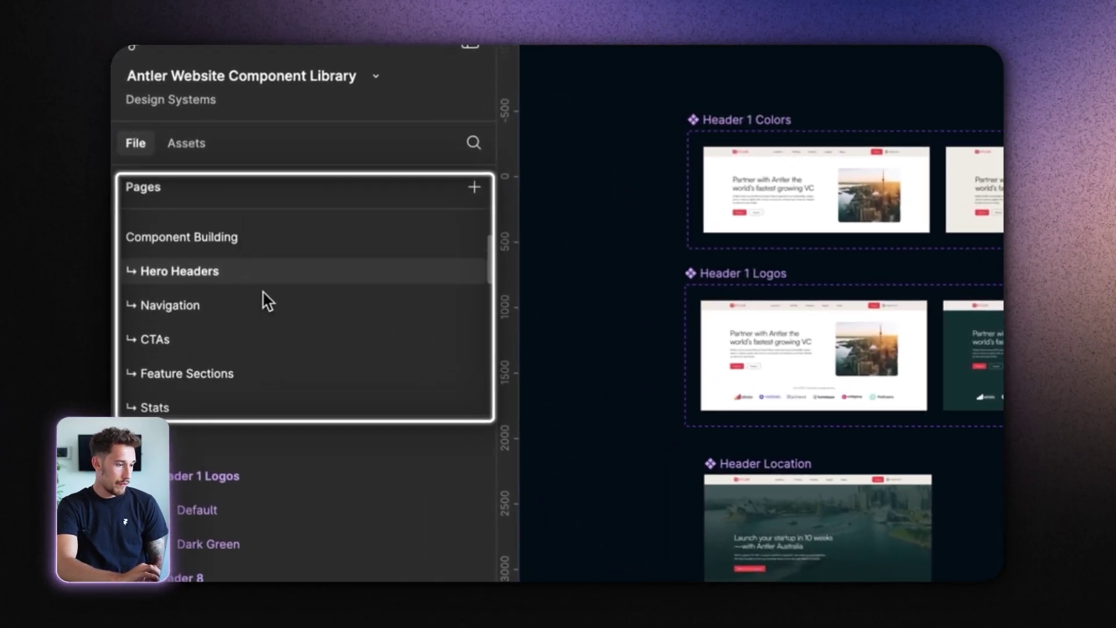
scroll(239, 284, "down", 1)
left_click(212, 262)
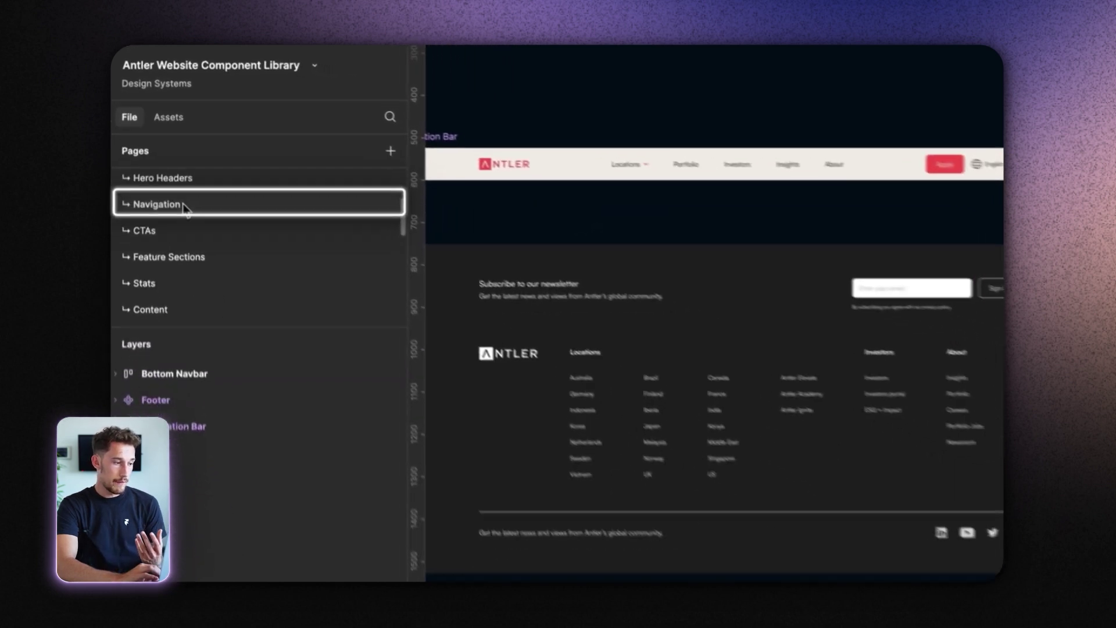
left_click(161, 210)
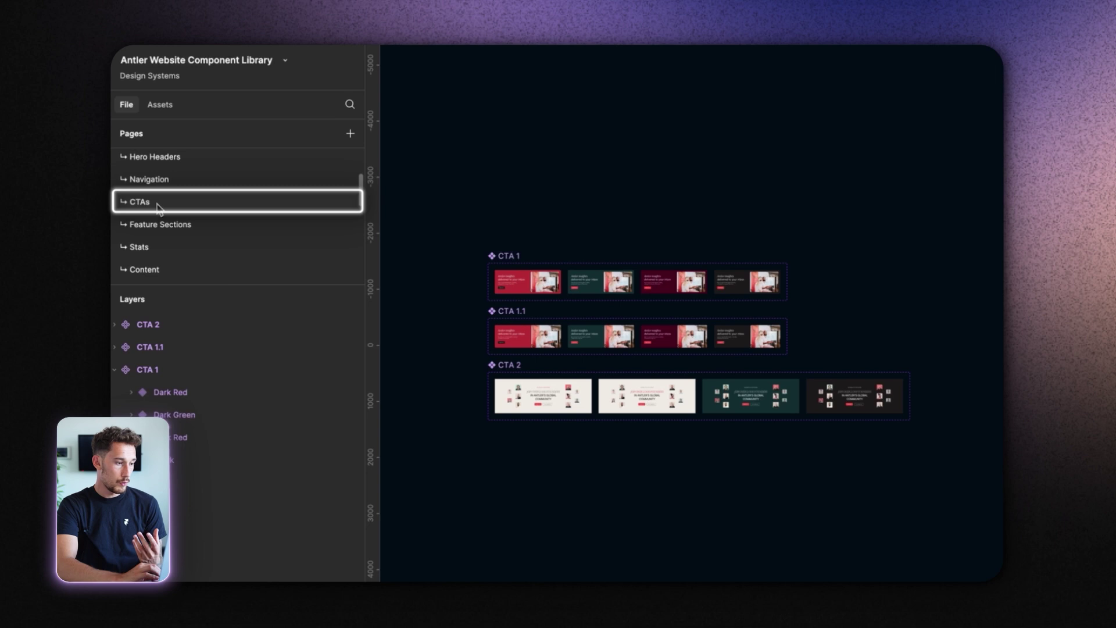
scroll(180, 212, "down", 2)
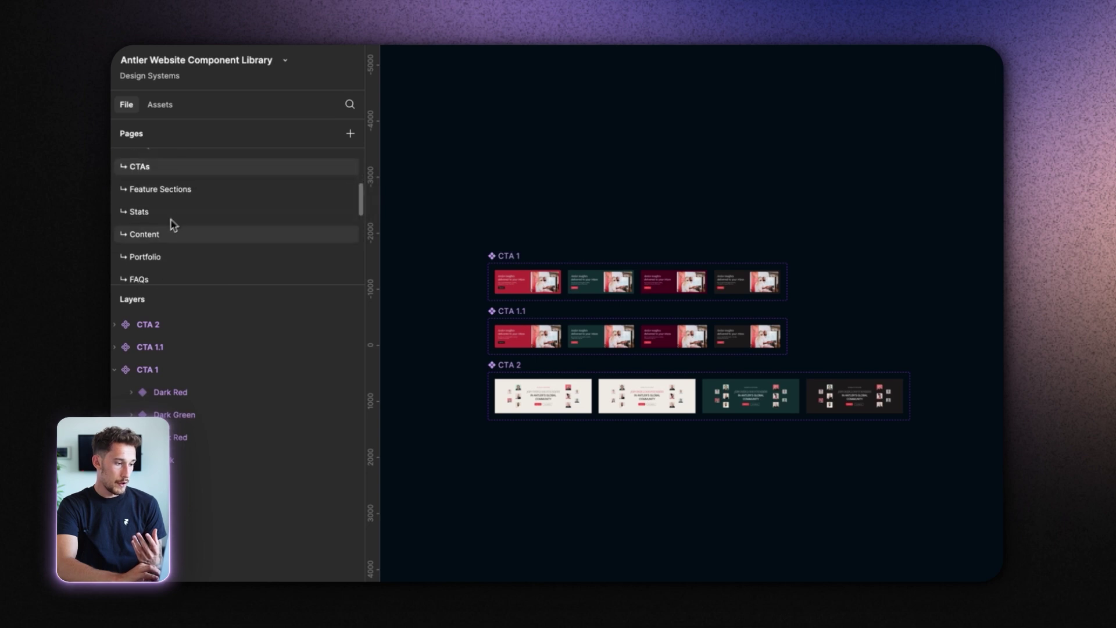
left_click(164, 234)
scroll(479, 304, "down", 2)
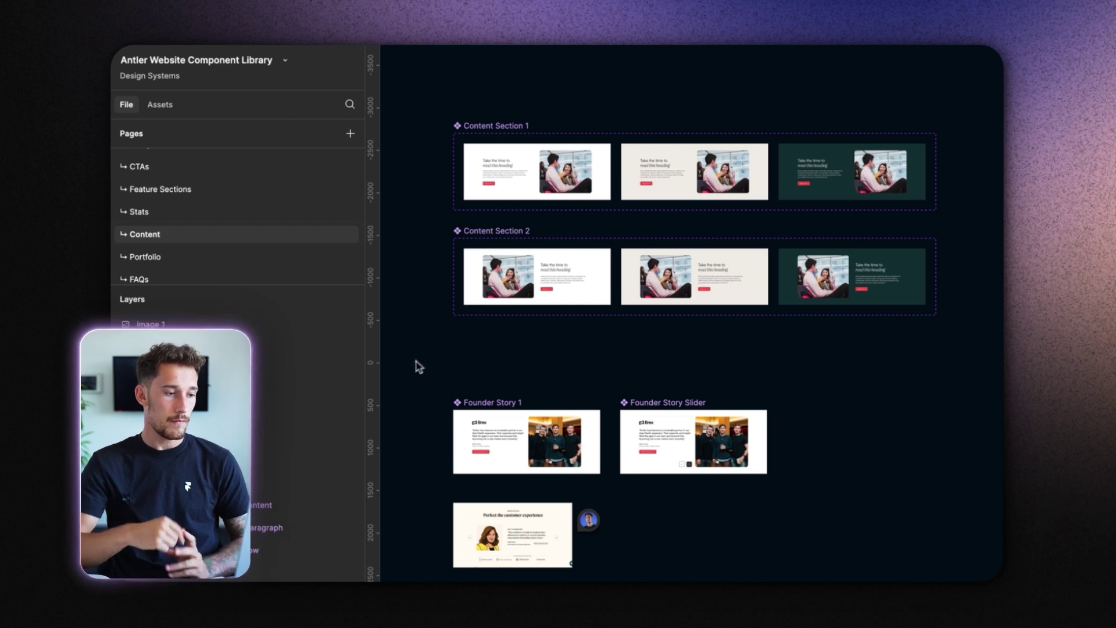
Review the component library's Colours page
scroll(316, 266, "down", 10)
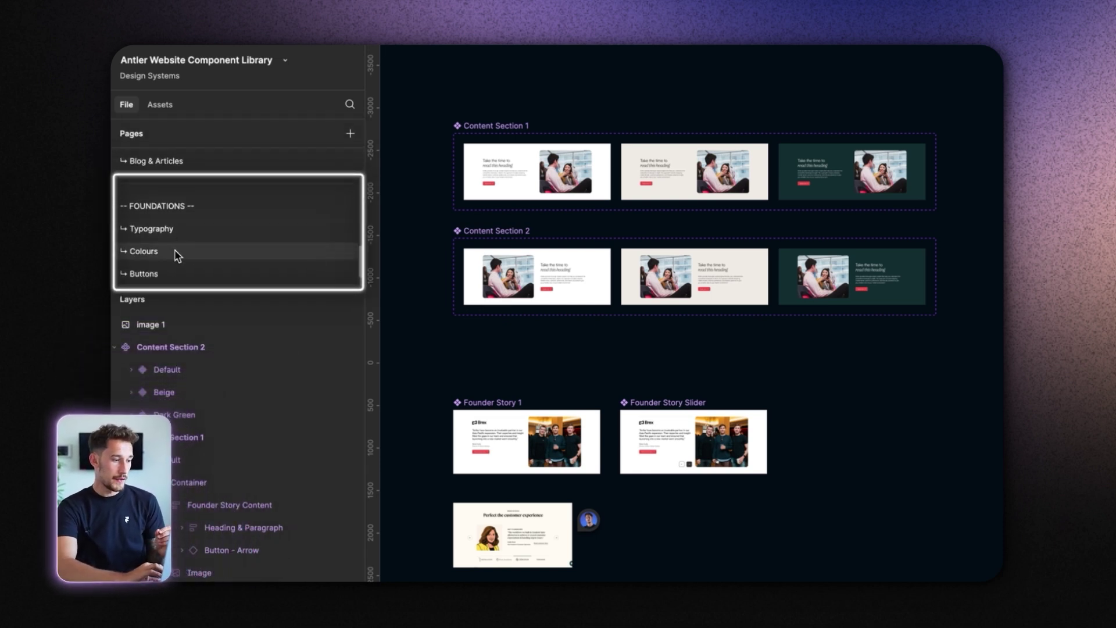
left_click(143, 251)
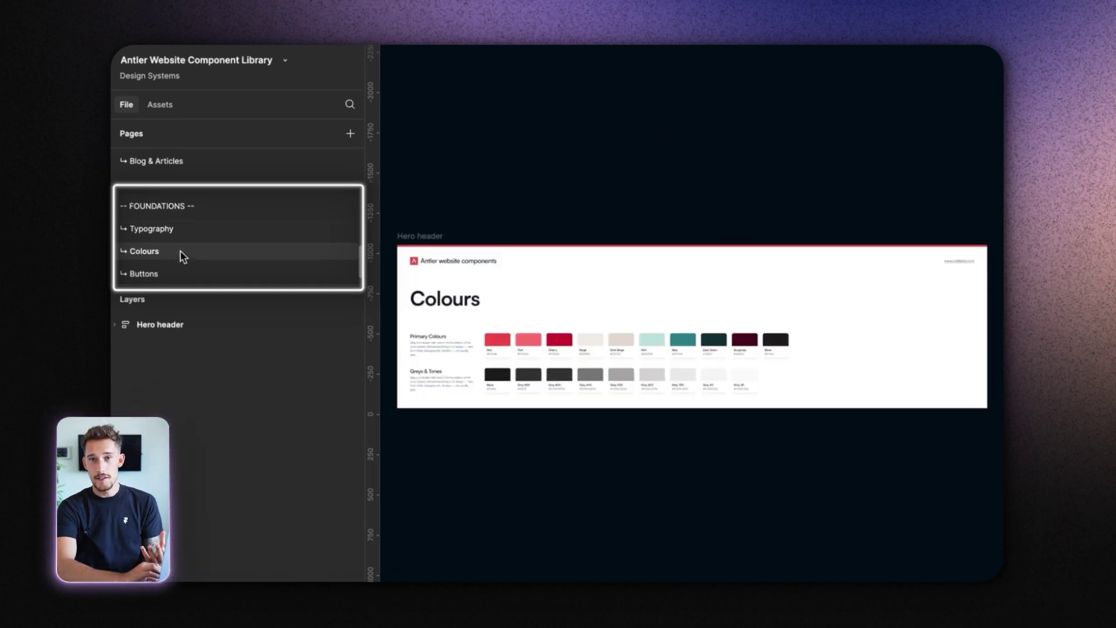
scroll(183, 257, "up", 5)
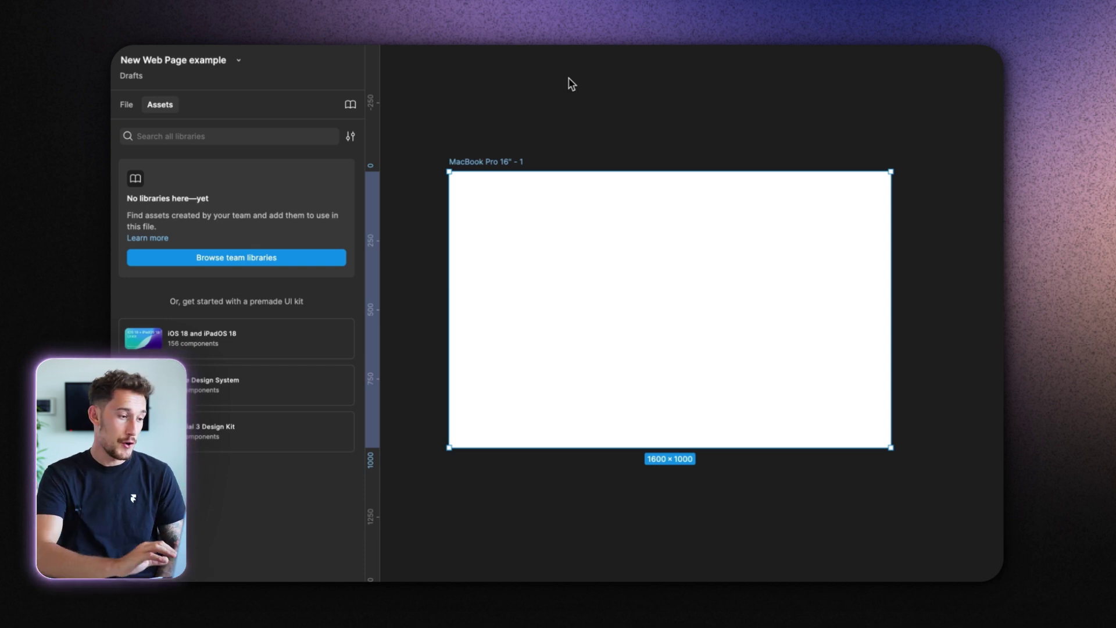
Add the Antler Website Component Library (30 components) to this file from the team libraries
left_click(126, 105)
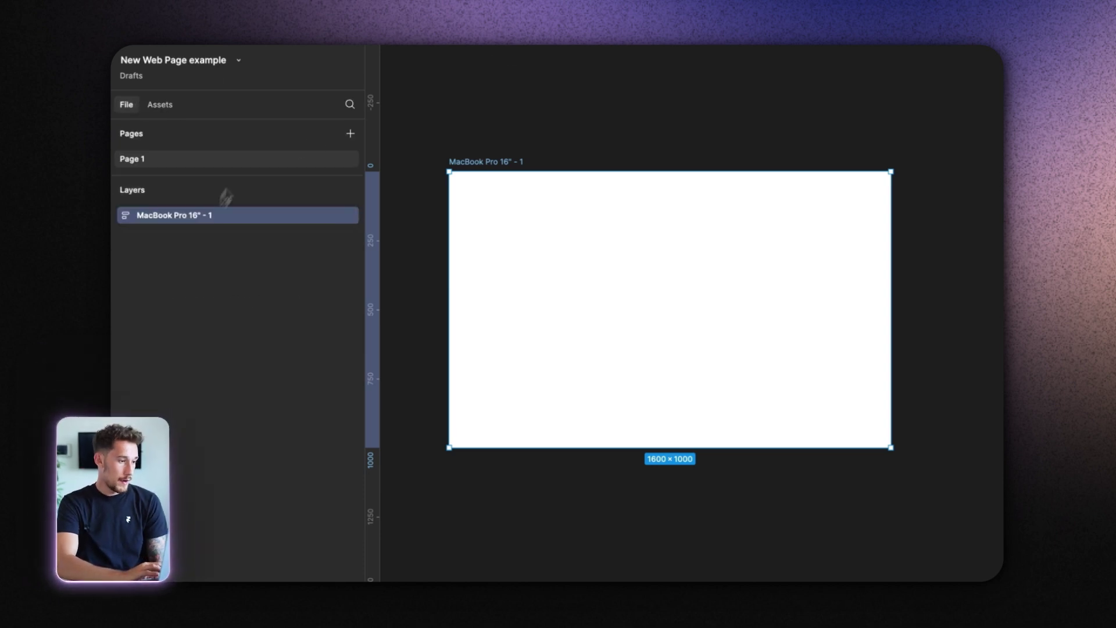
left_click(173, 109)
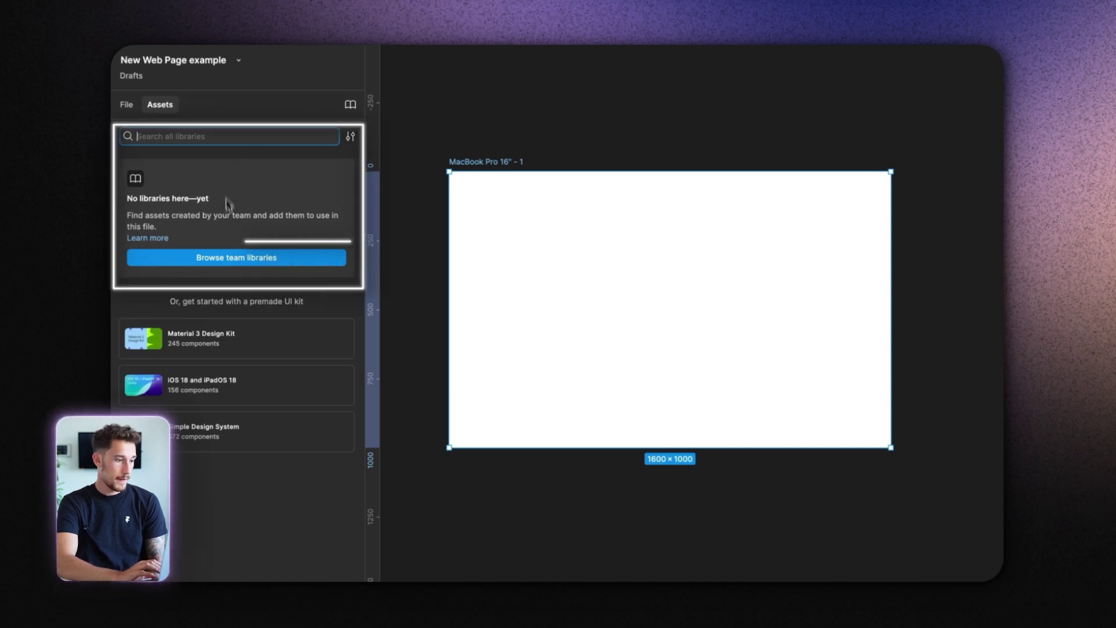
left_click(251, 260)
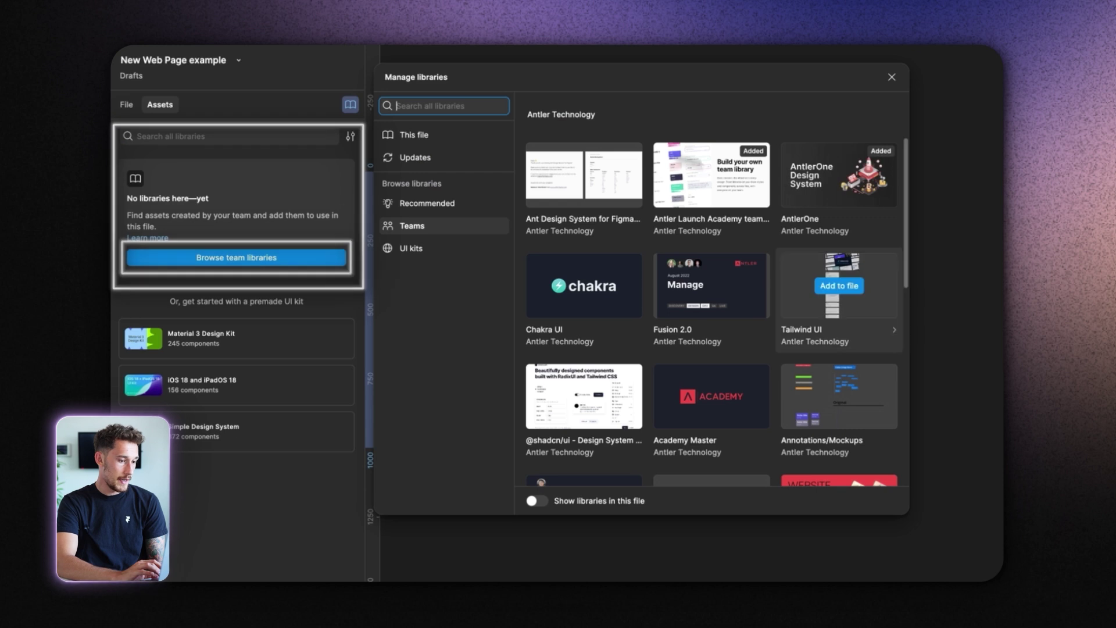
scroll(843, 291, "down", 5)
left_click(843, 348)
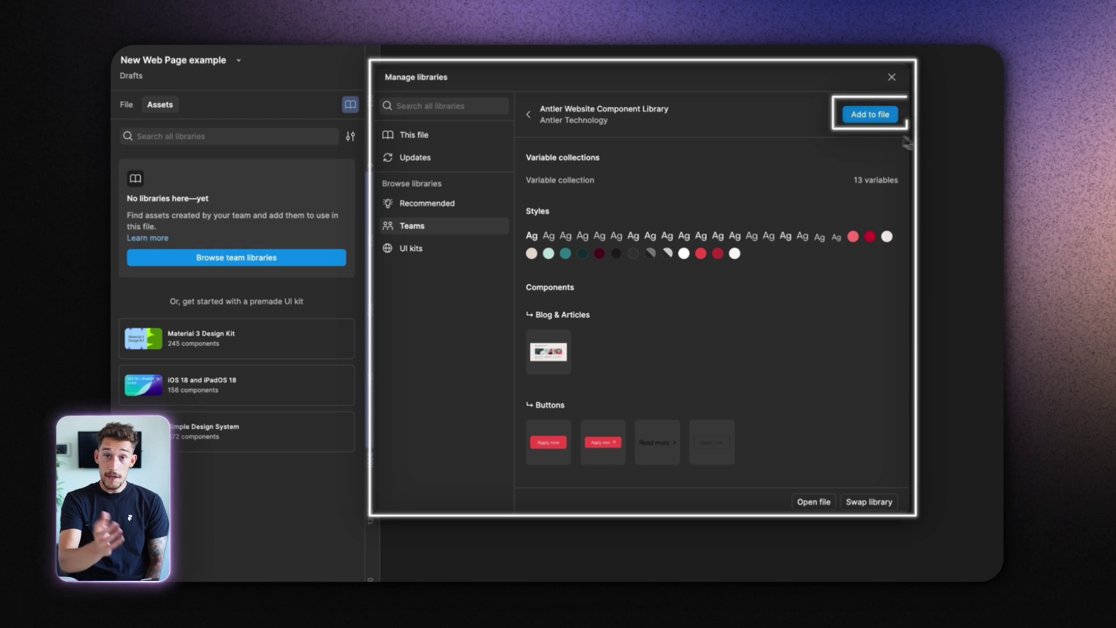
left_click(870, 115)
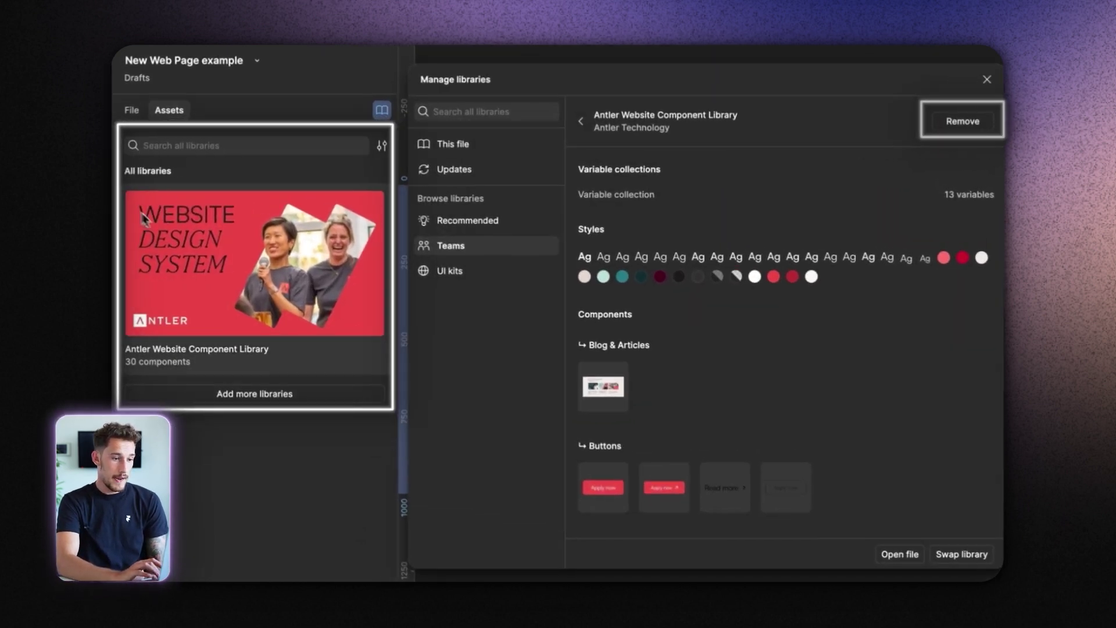
left_click(987, 79)
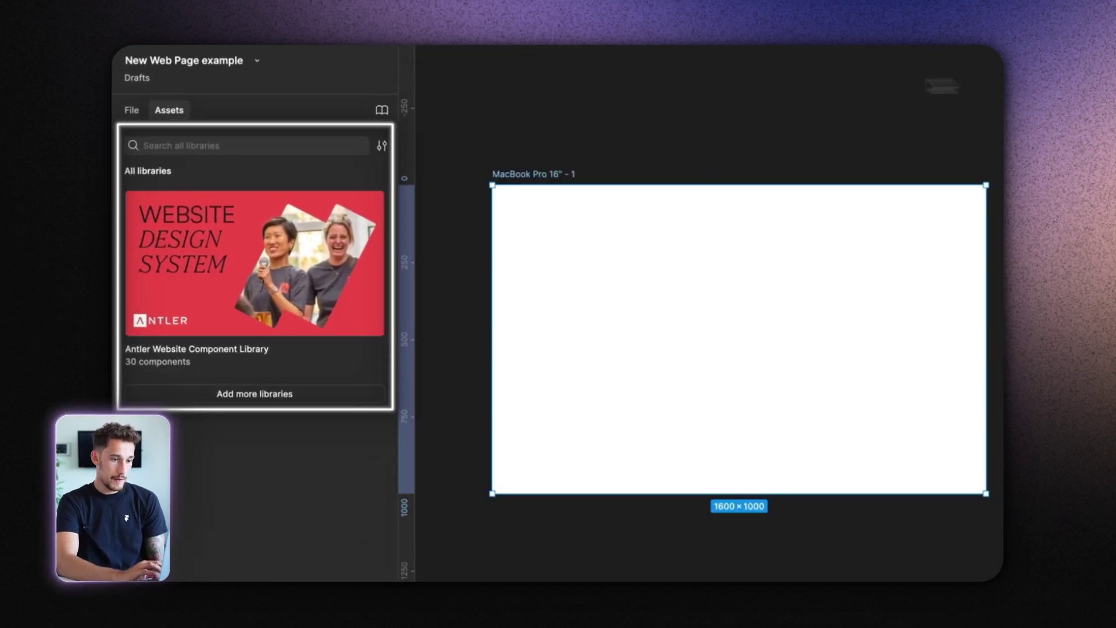
Open the Antler Website Component Library in Assets and browse its component categories
left_click(131, 111)
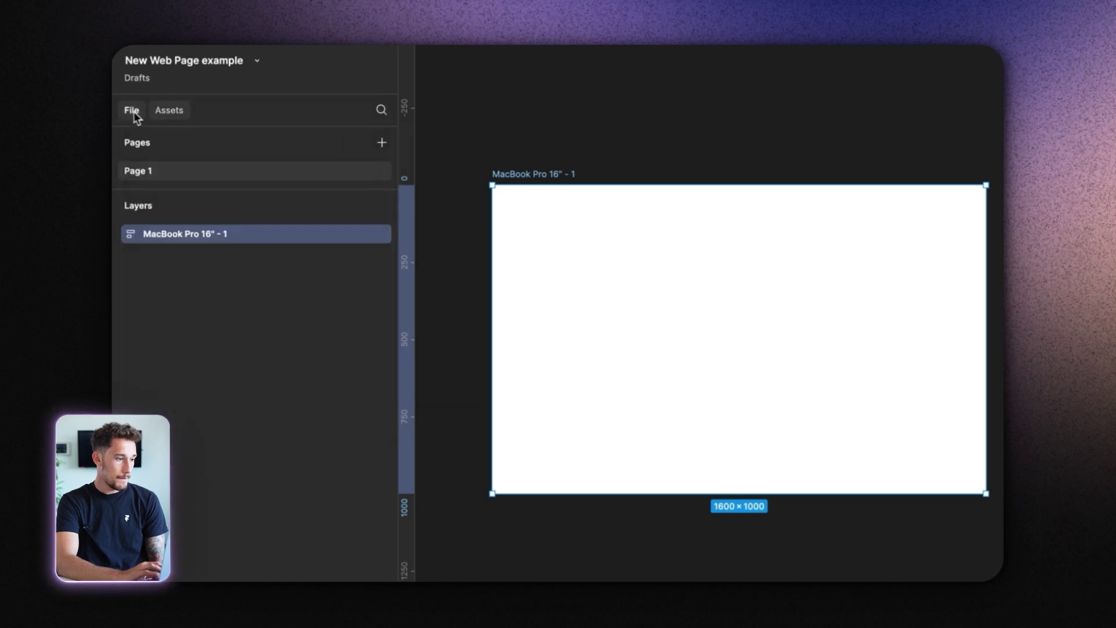
left_click(169, 111)
left_click(334, 148)
left_click(299, 221)
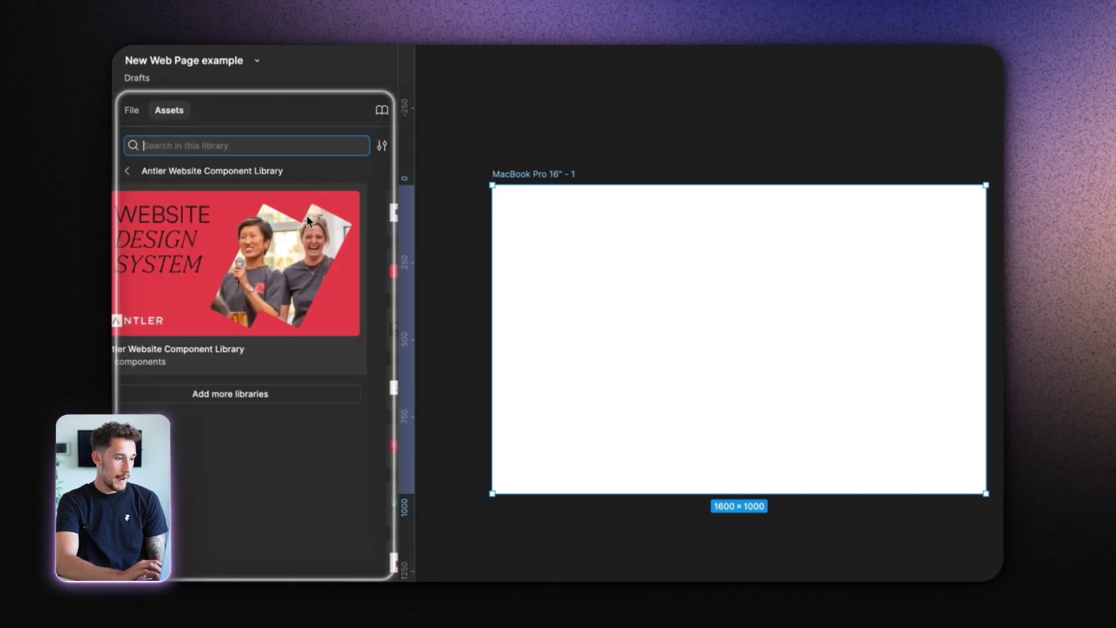
scroll(287, 347, "down", 3)
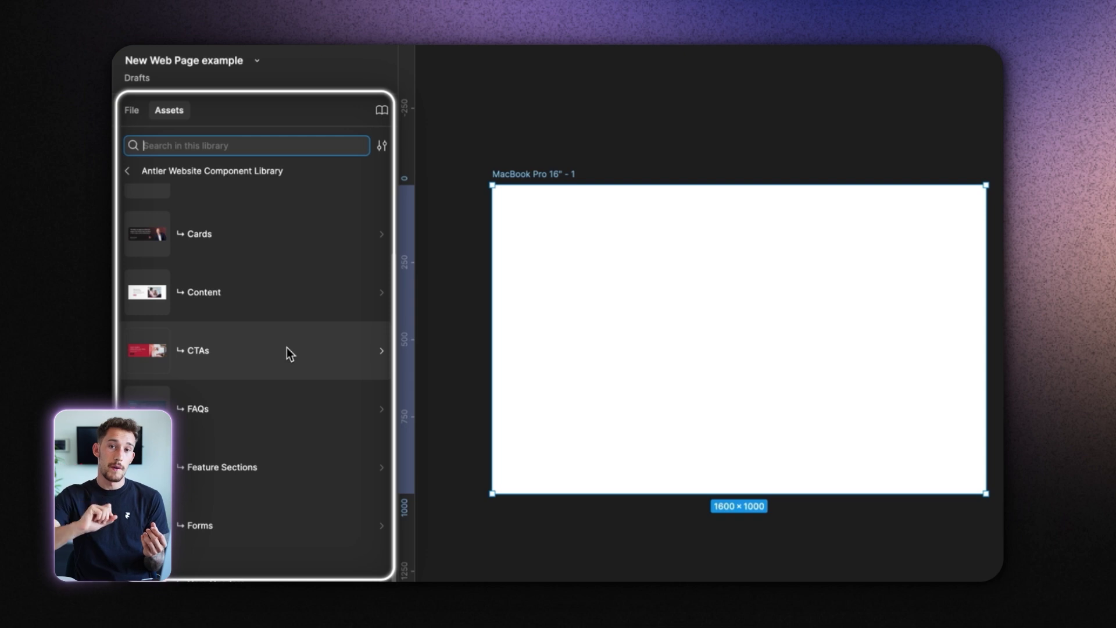
scroll(290, 321, "up", 2)
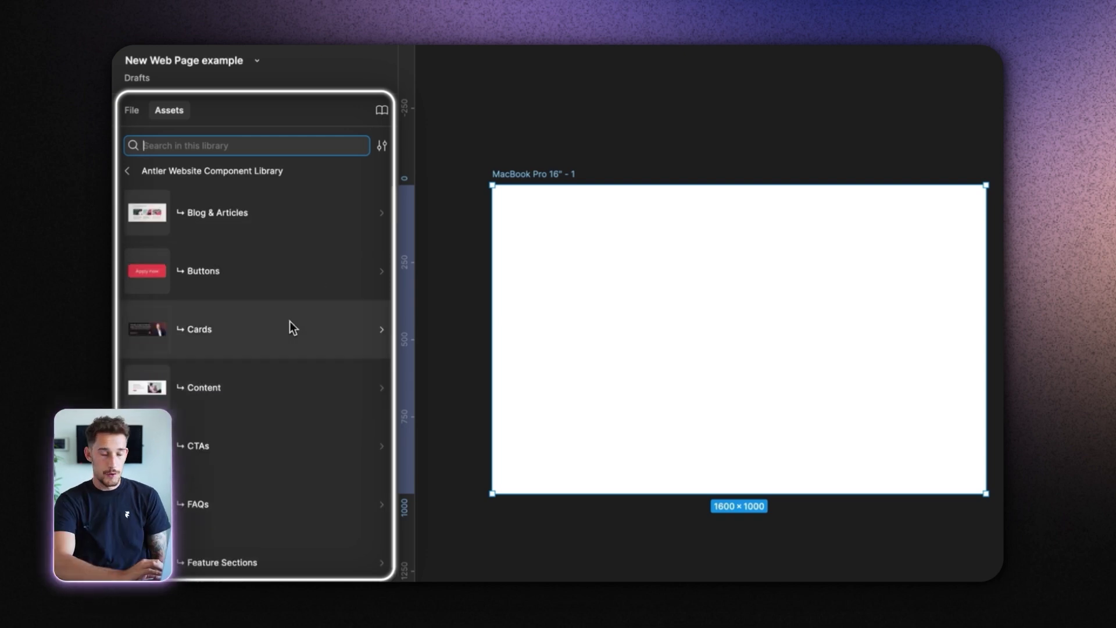
scroll(289, 321, "down", 3)
scroll(258, 287, "up", 3)
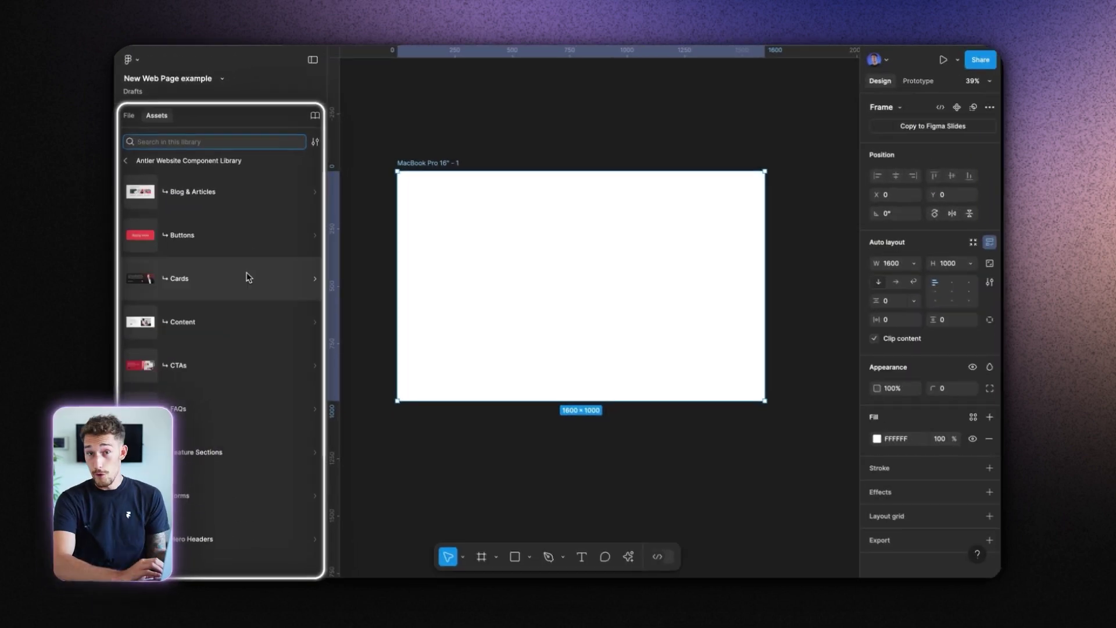
type("N")
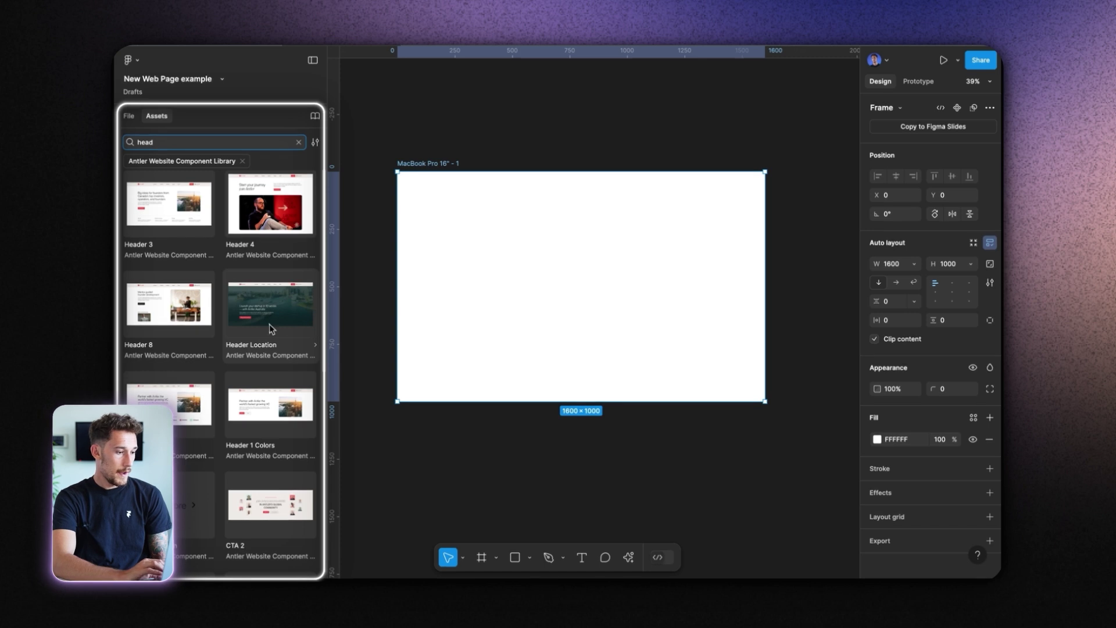
Place the Header Location hero at Fill container width and set the page frame height to Hug contents
left_click_drag(270, 308, 601, 310)
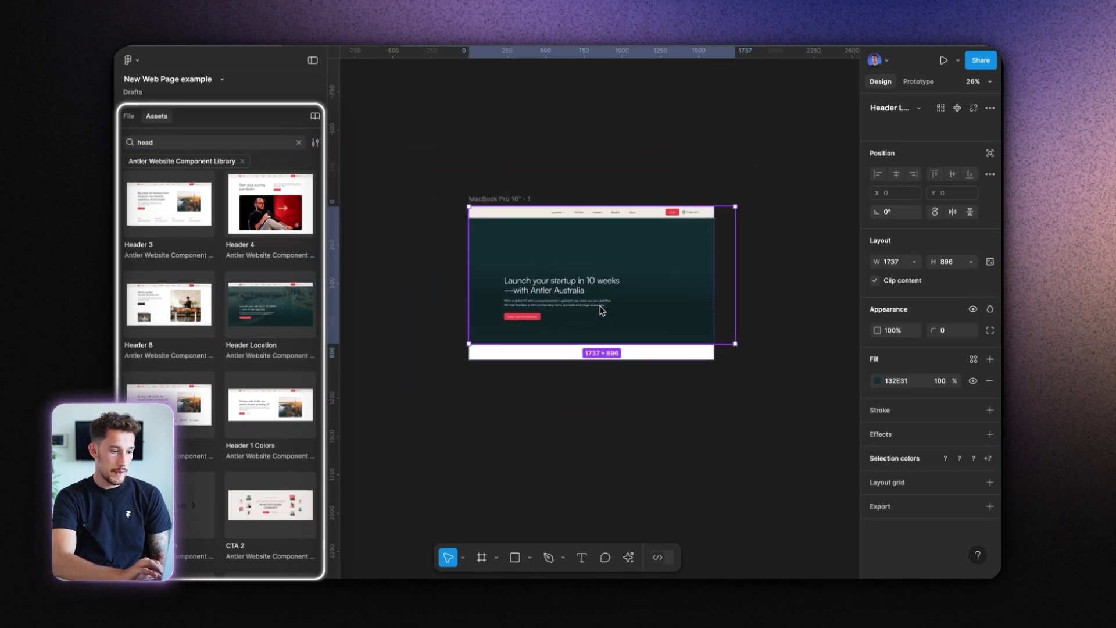
left_click(580, 179)
scroll(587, 172, "down", 2)
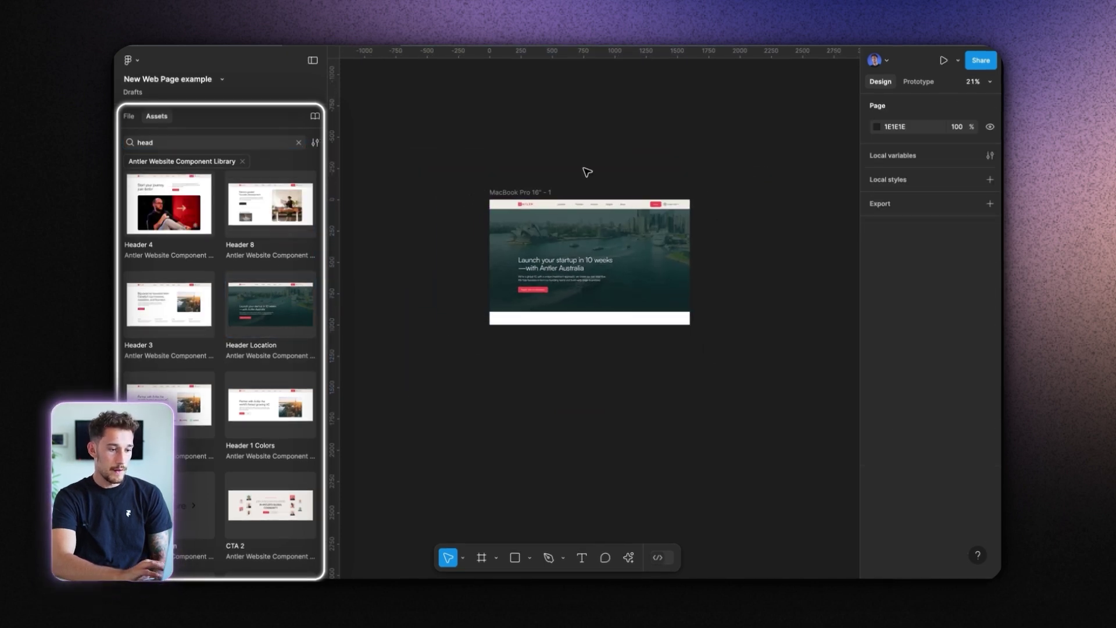
left_click(517, 193)
left_click(582, 249)
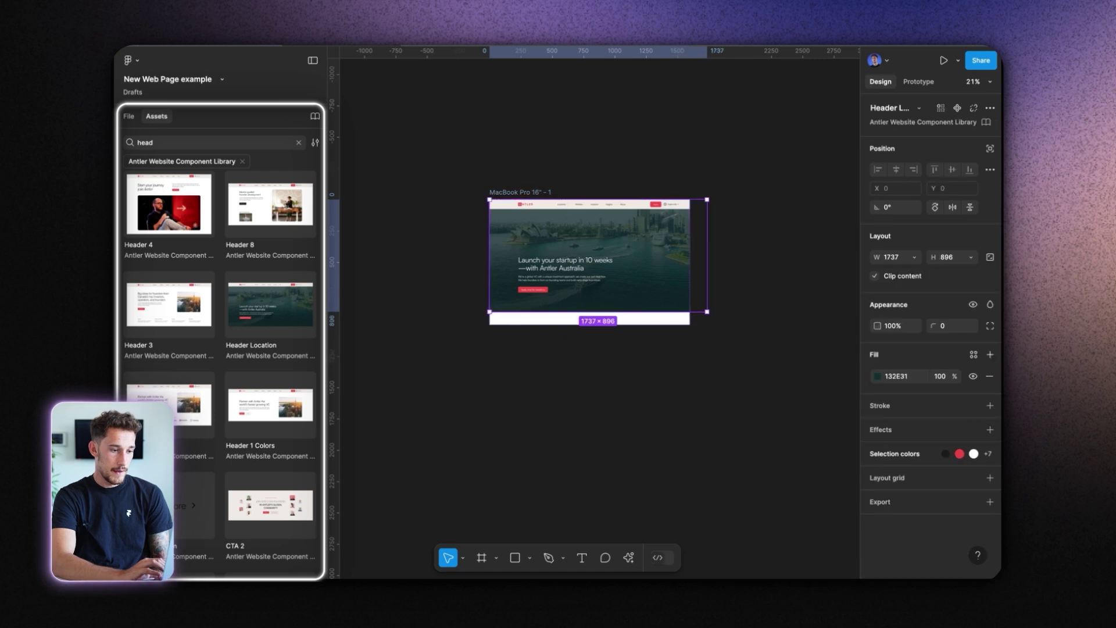
left_click(918, 263)
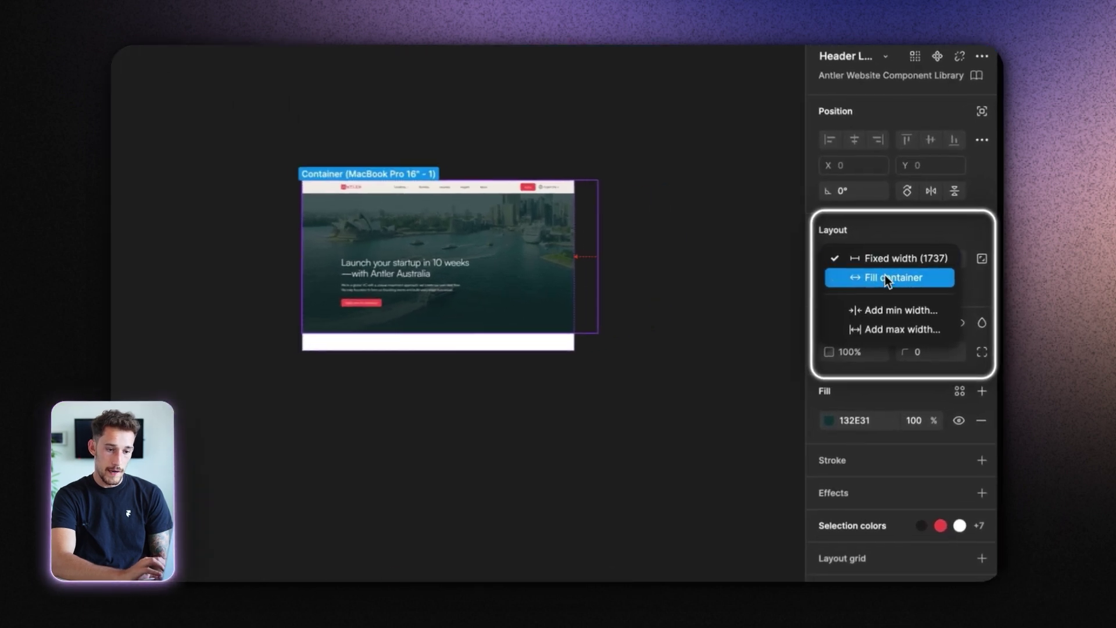
left_click(900, 276)
left_click(299, 167)
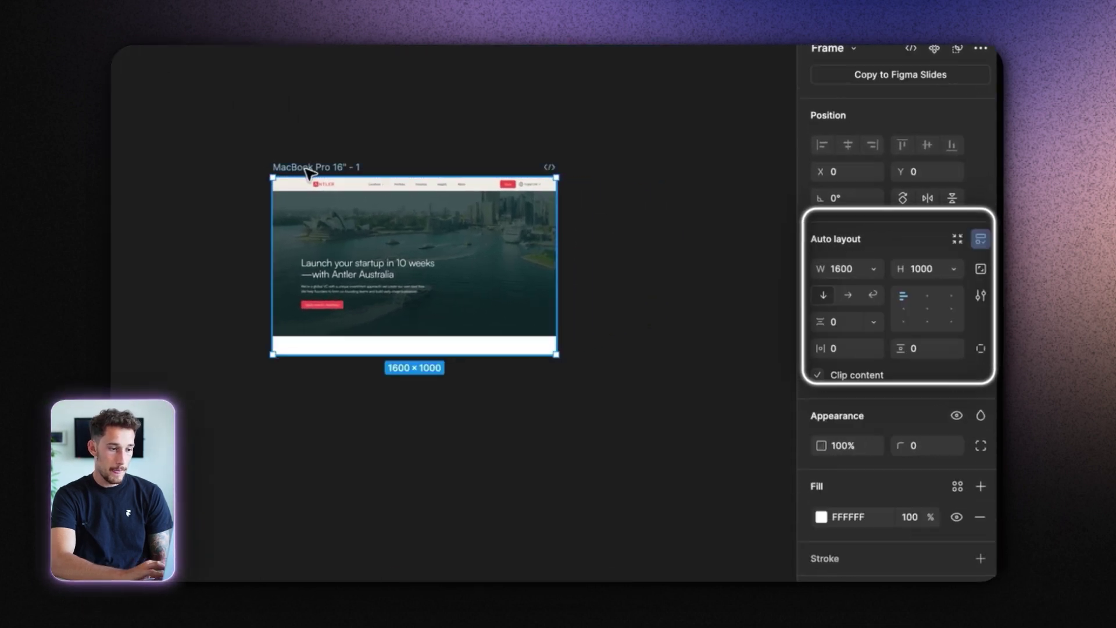
left_click(951, 274)
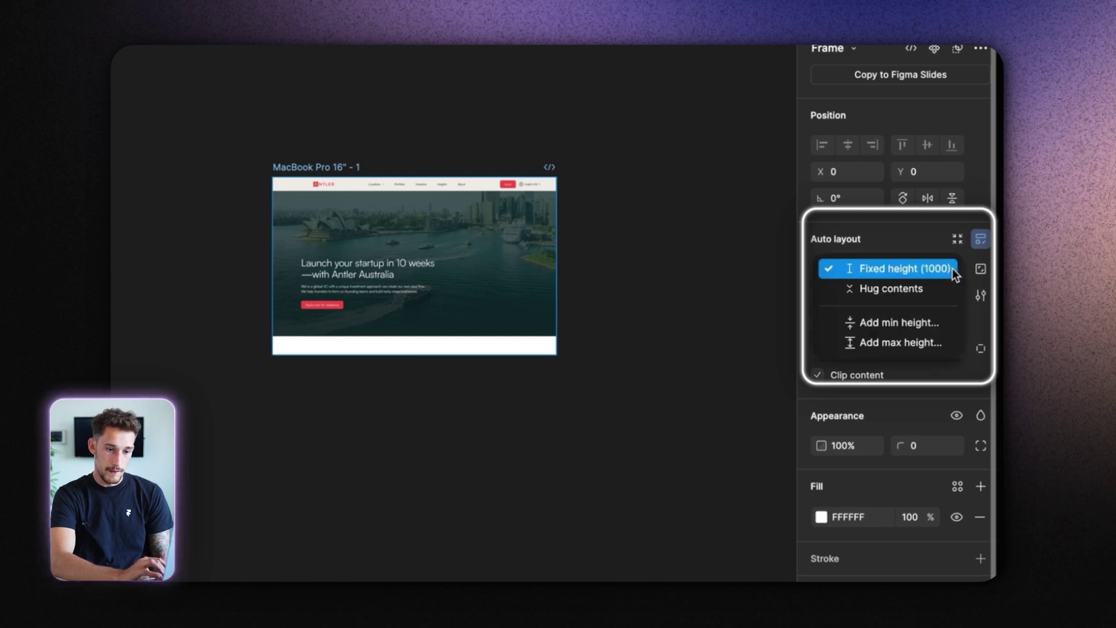
left_click(925, 289)
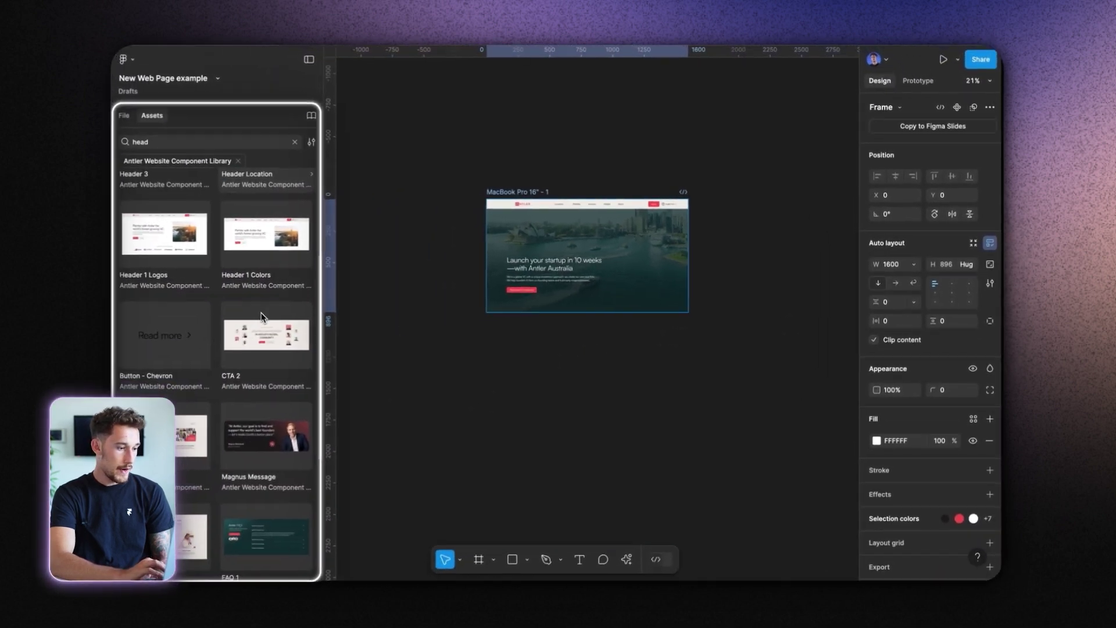
Add the Articles 3 Grid below the hero, set to Fill container width
scroll(261, 317, "down", 4)
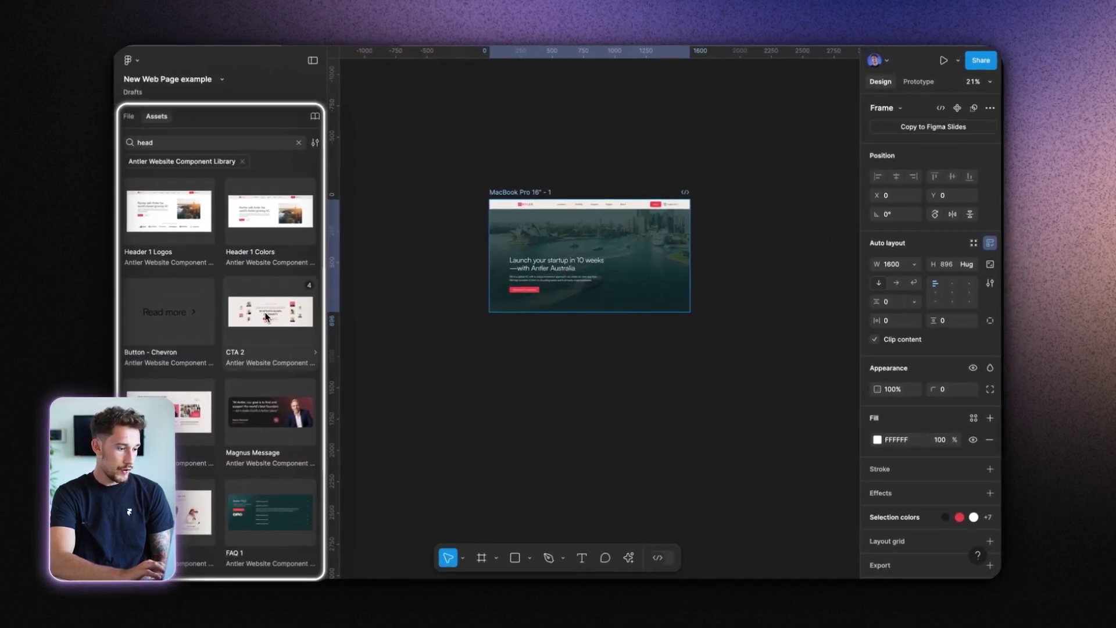
left_click_drag(144, 296, 530, 265)
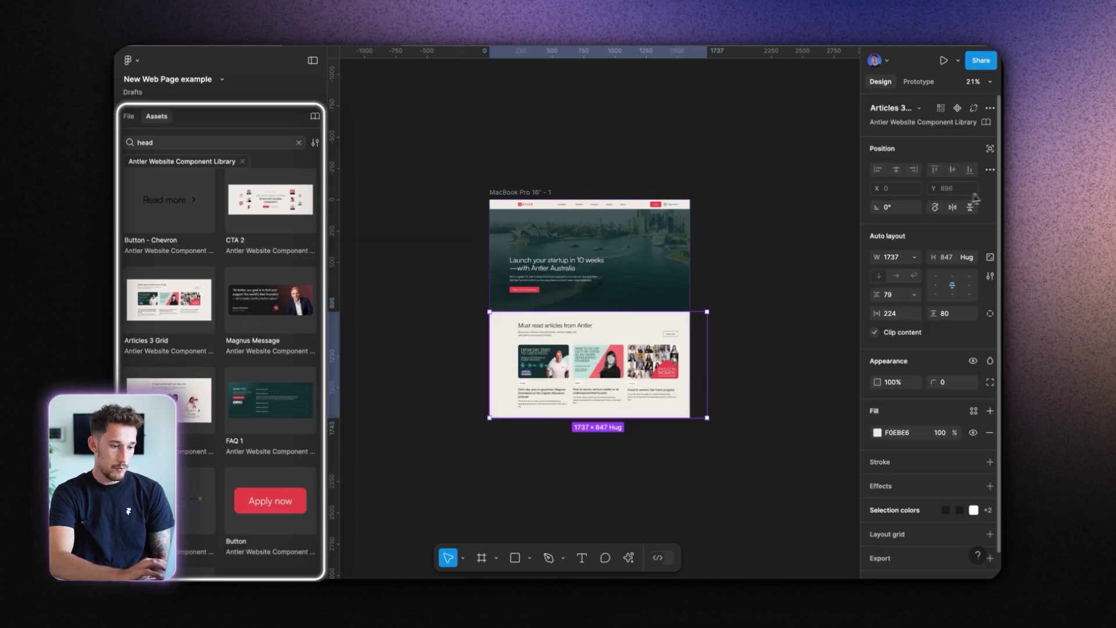
left_click(919, 256)
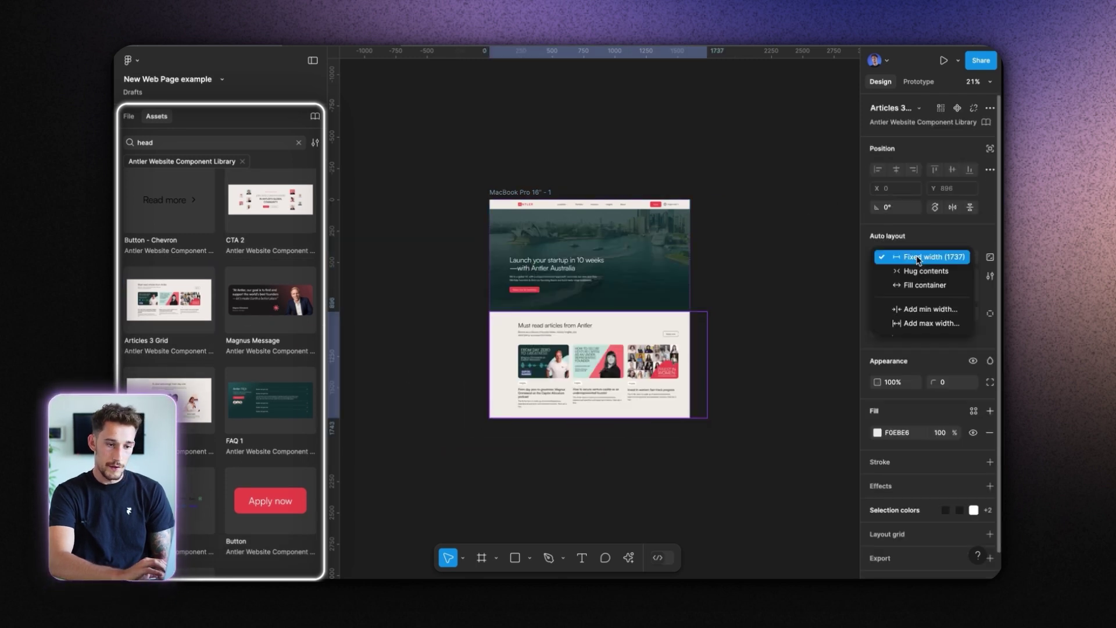
left_click(924, 284)
left_click(753, 348)
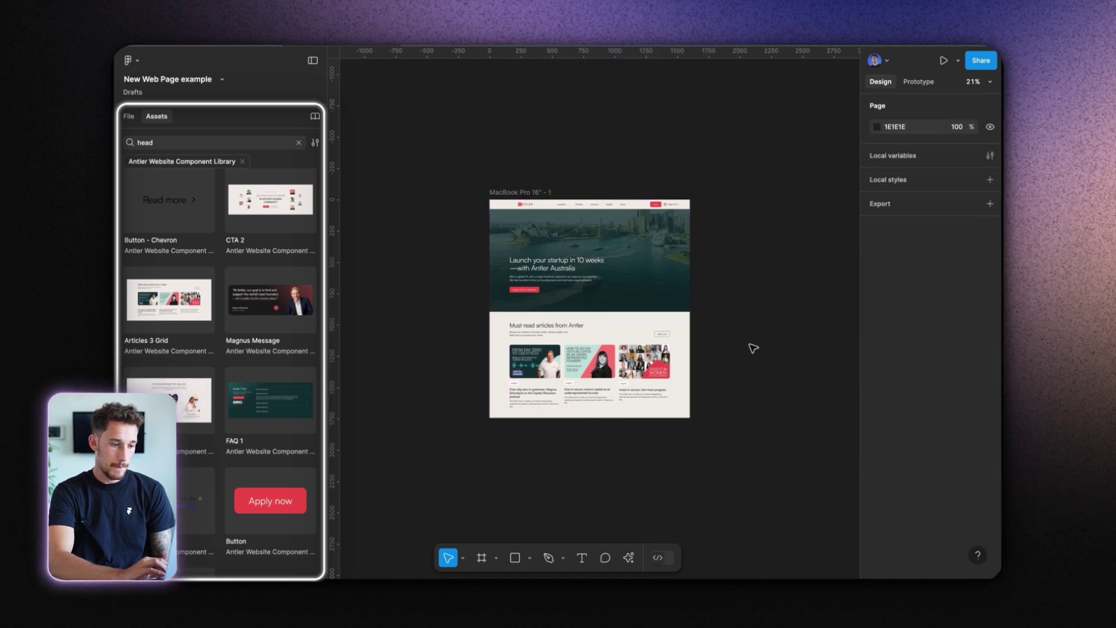
Add FAQ 1 and the founder testimonial below the articles, both at Fill container width
scroll(249, 403, "down", 3)
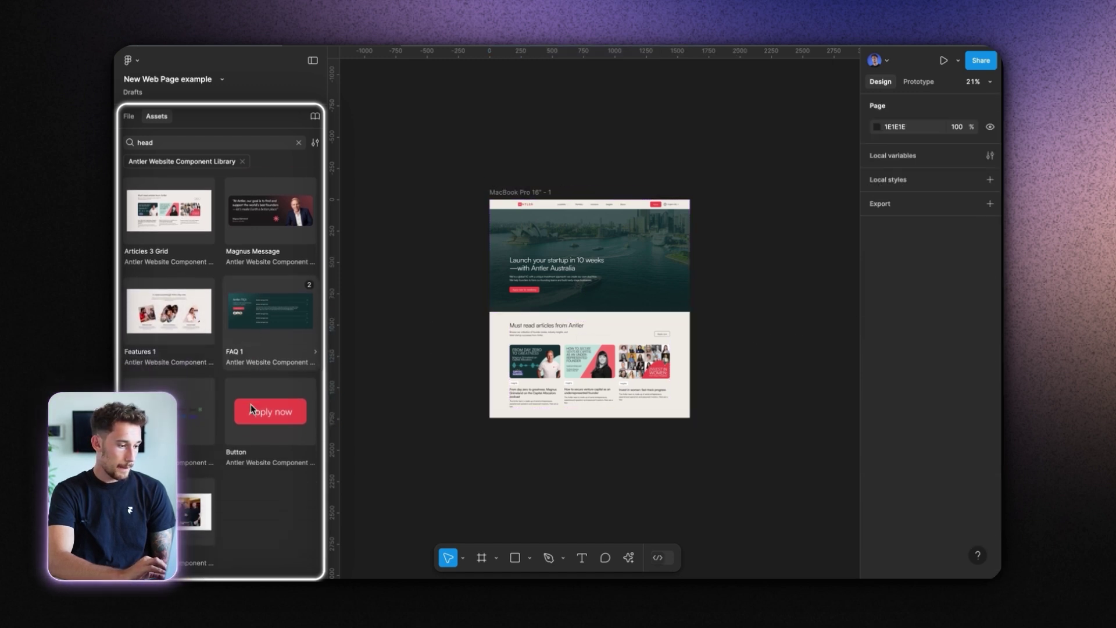
left_click_drag(264, 337, 558, 375)
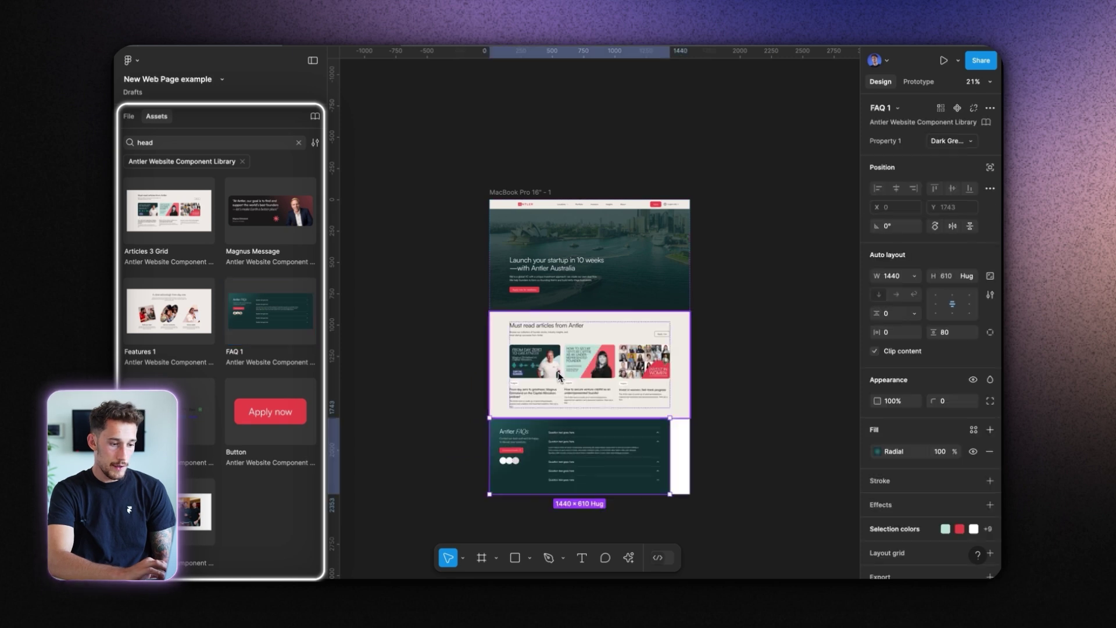
left_click(911, 274)
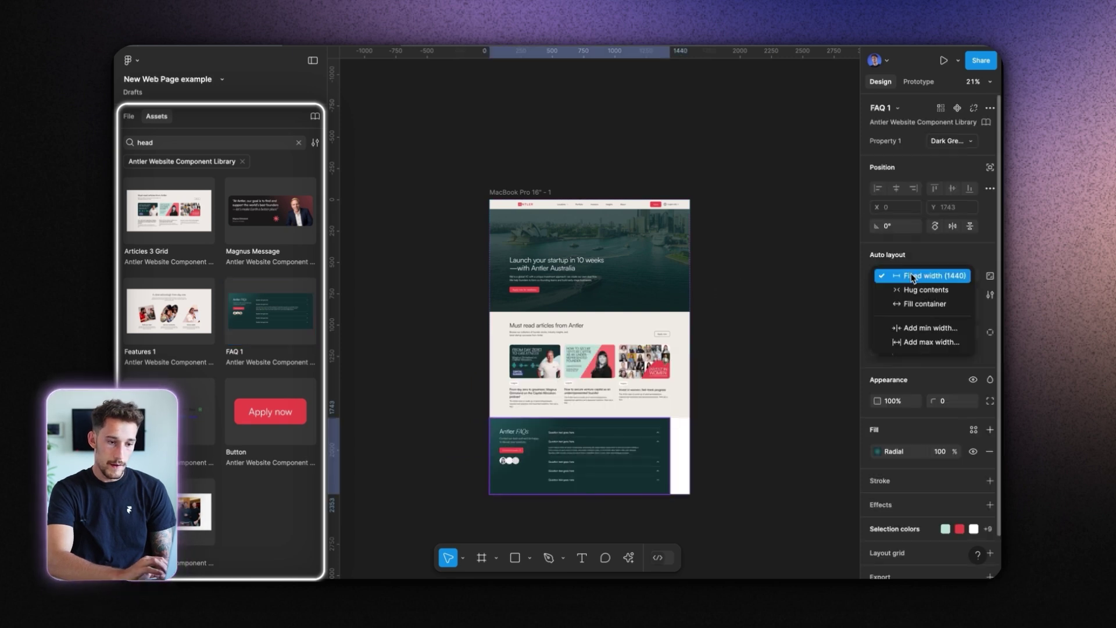
left_click(937, 305)
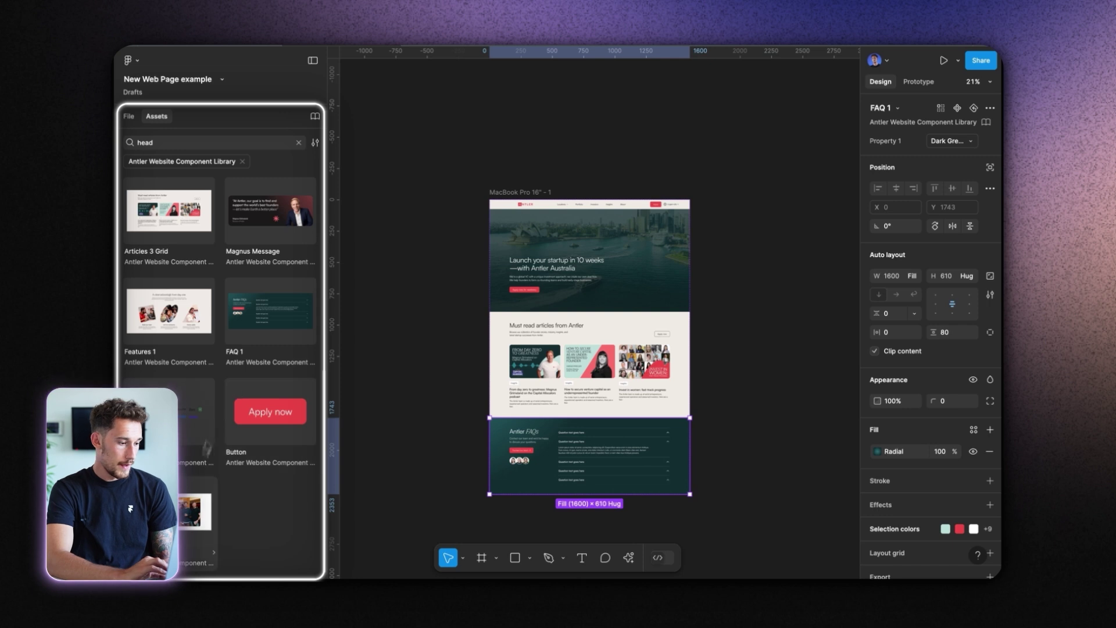
left_click_drag(198, 512, 614, 459)
left_click(914, 257)
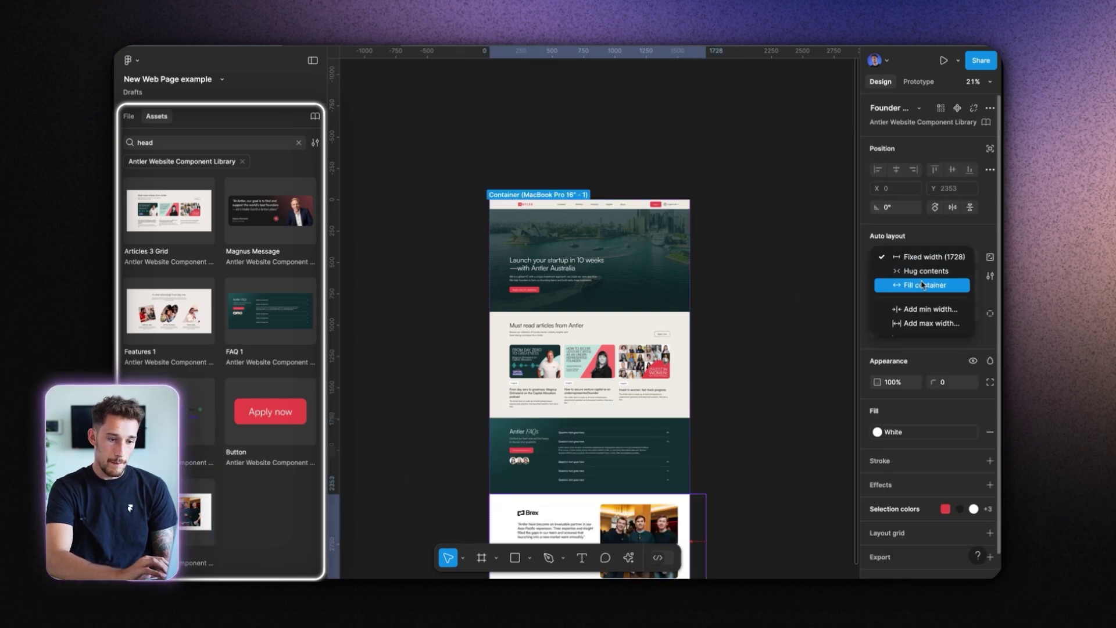
left_click(918, 281)
scroll(639, 322, "down", 5)
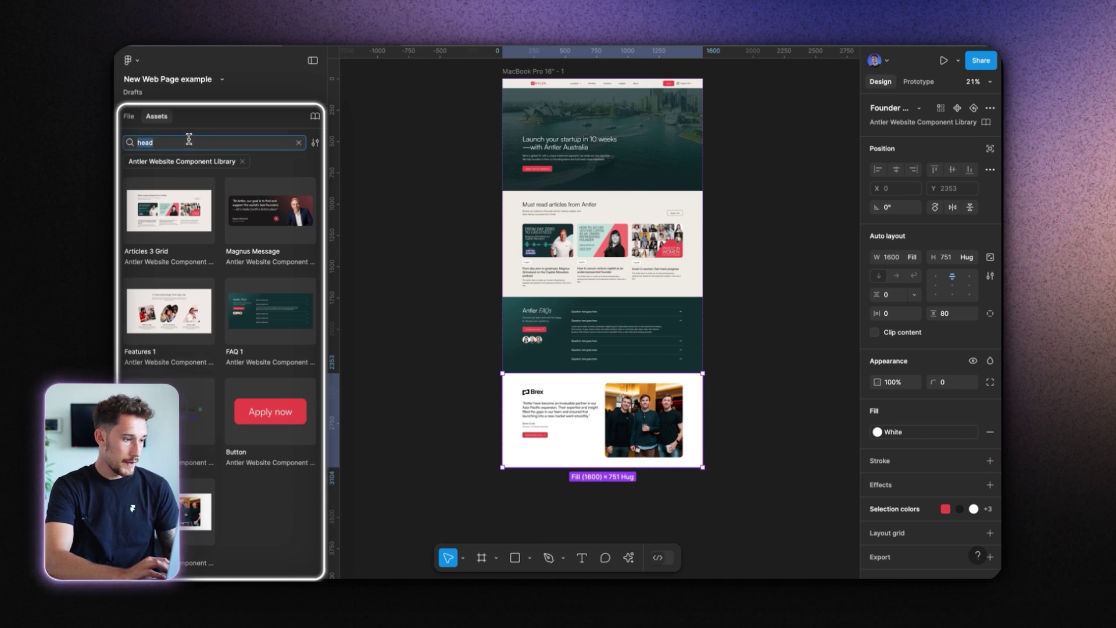
Search 'con' and place Content Section 1 just below the hero
type("cont")
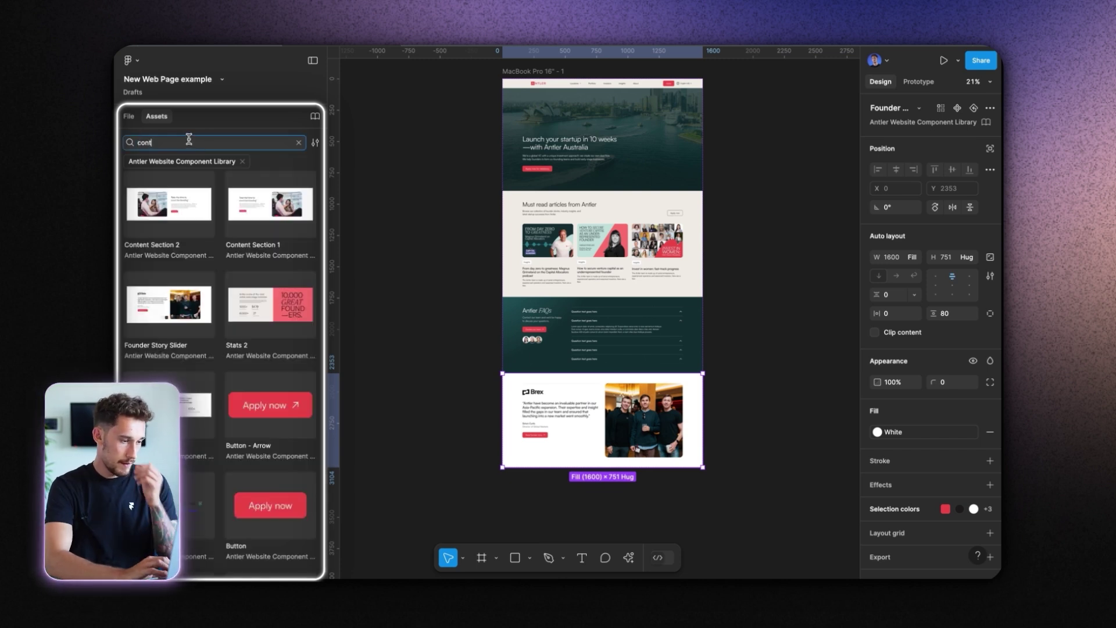
left_click_drag(260, 221, 572, 219)
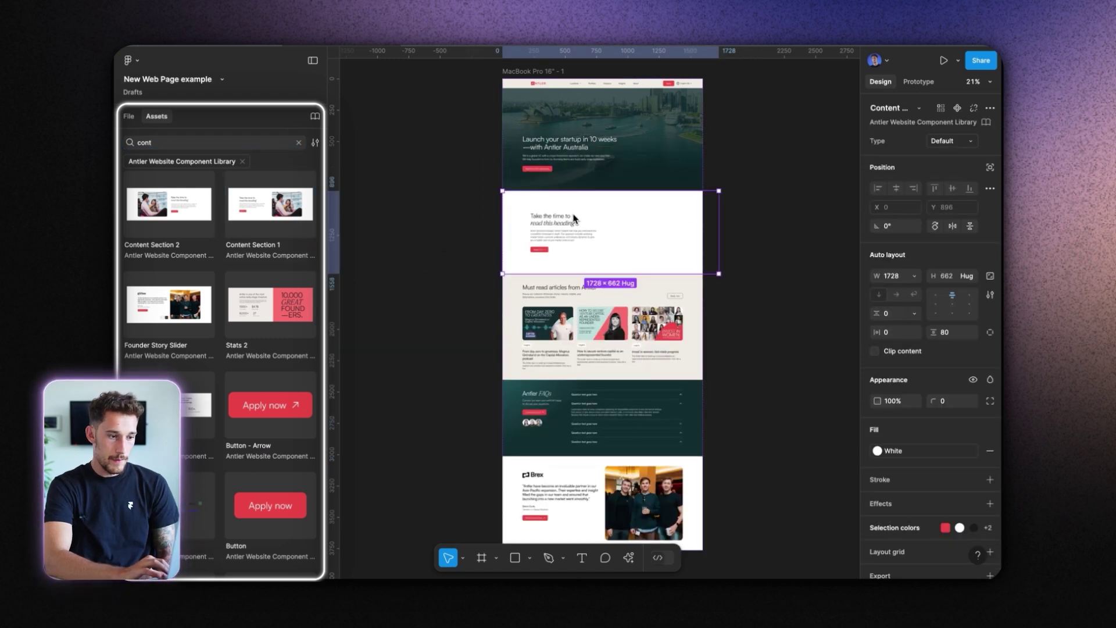
left_click(914, 275)
key("Escape")
key("Escape")
scroll(239, 342, "down", 3)
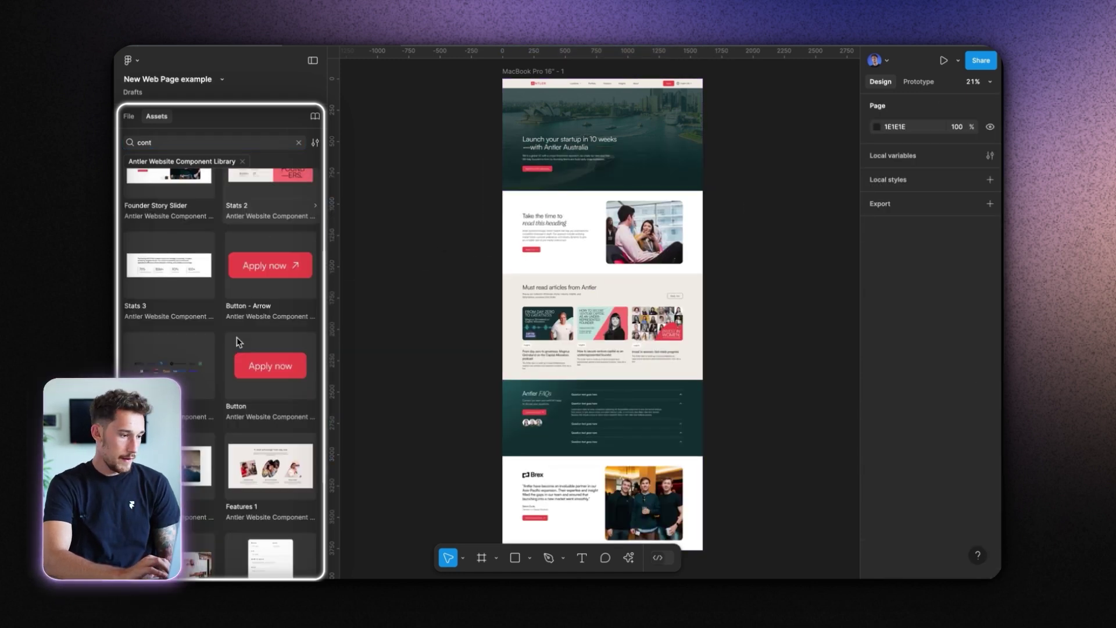
scroll(237, 340, "up", 3)
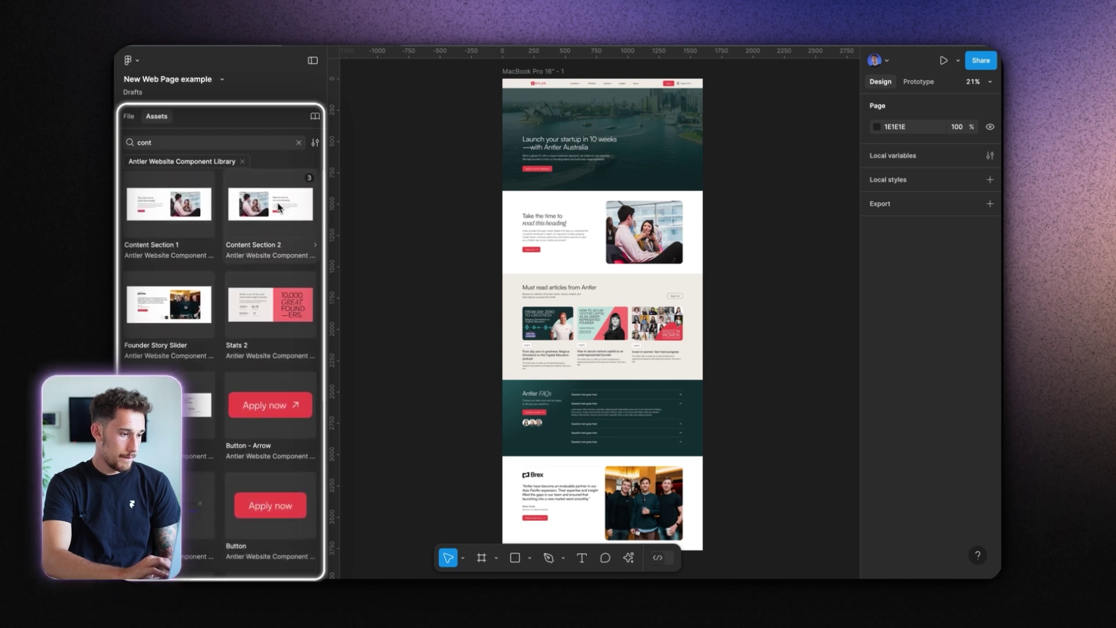
Add Content Section 2 and Stats 2 beneath it, each at Fill container width
left_click_drag(271, 208, 593, 261)
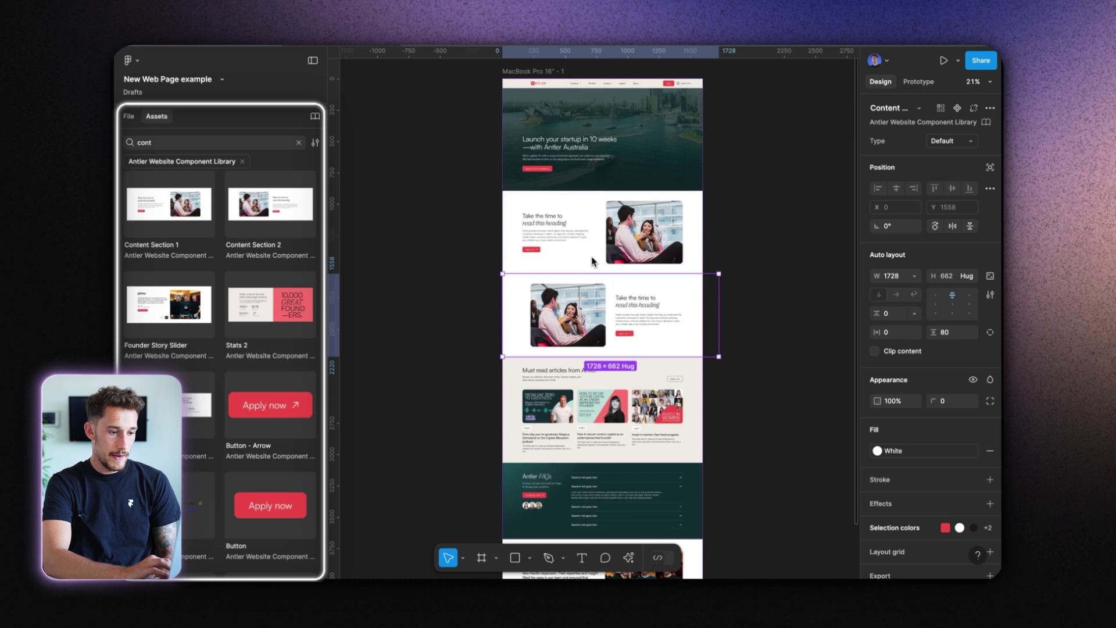
left_click(916, 278)
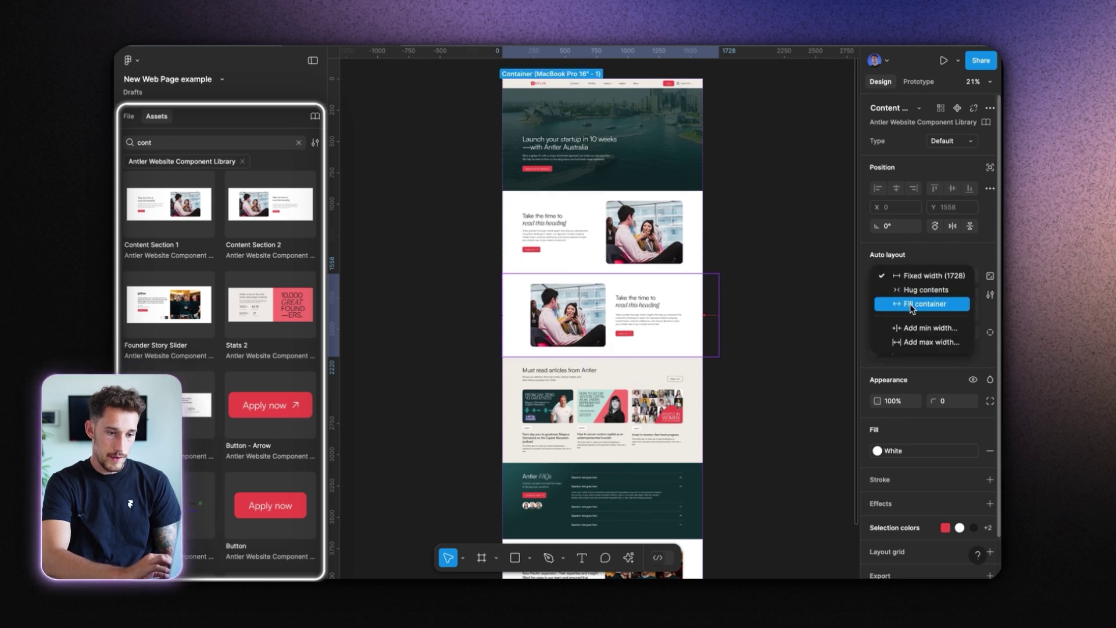
left_click(913, 306)
scroll(279, 348, "down", 2)
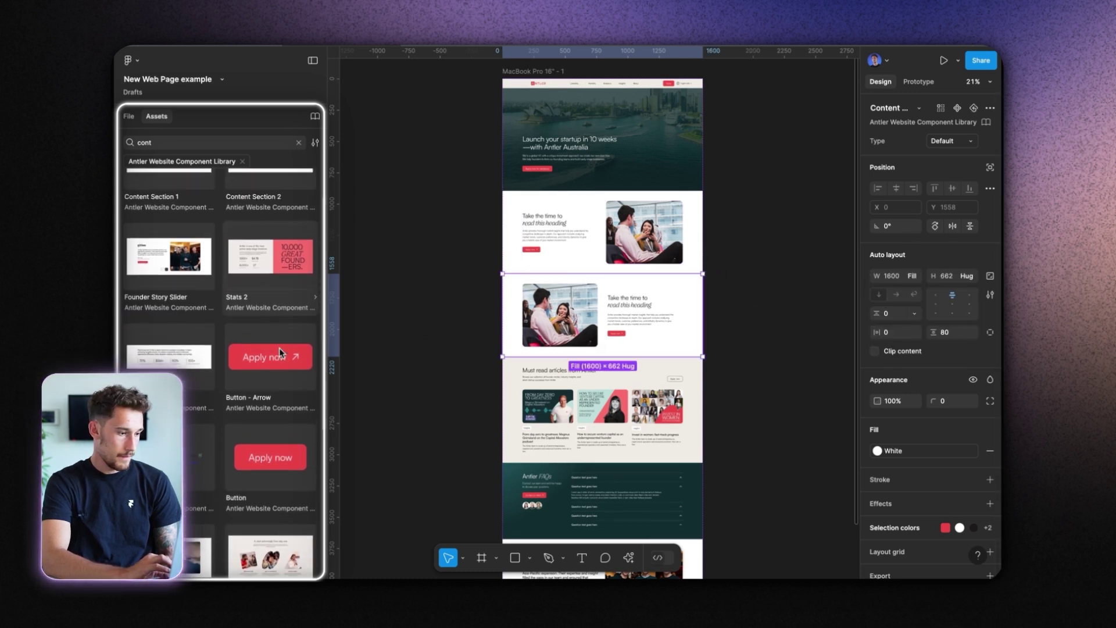
left_click_drag(283, 282, 628, 359)
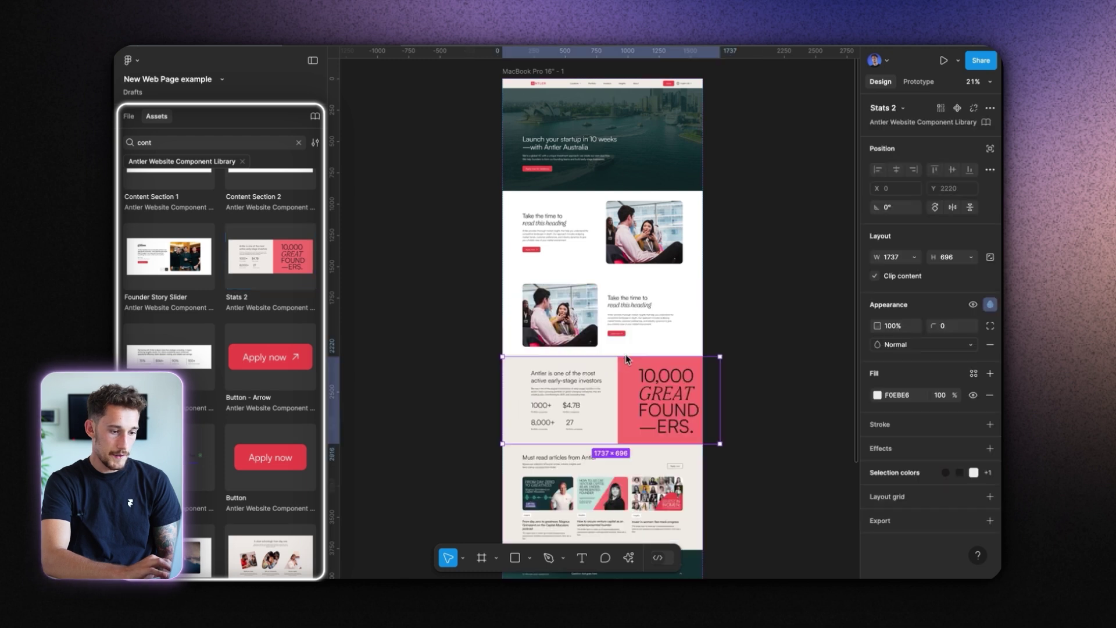
left_click(914, 257)
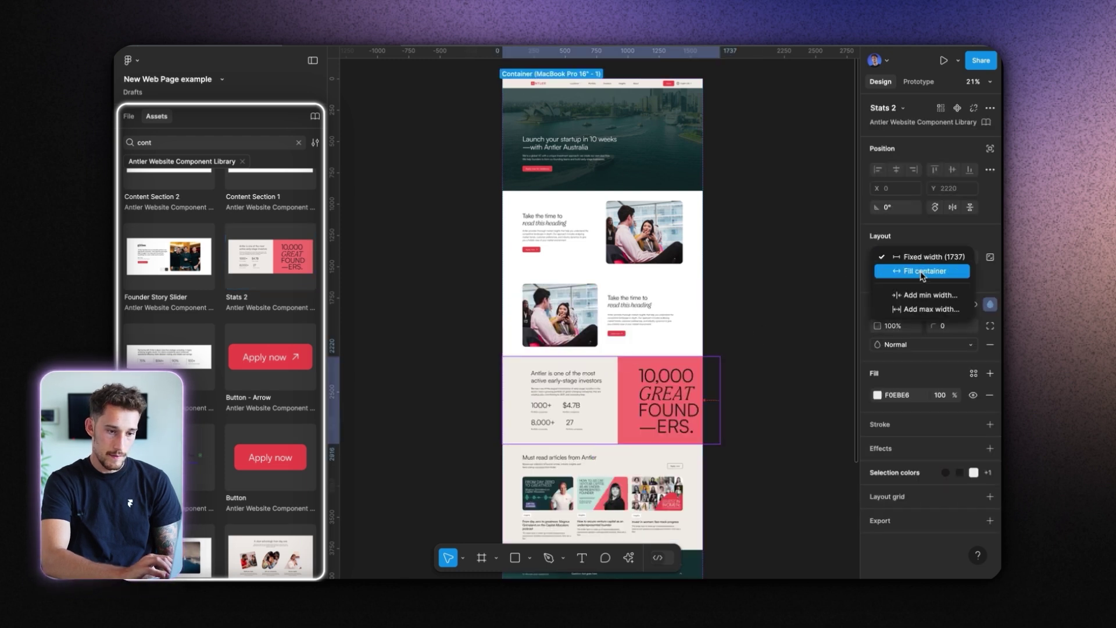
left_click(921, 270)
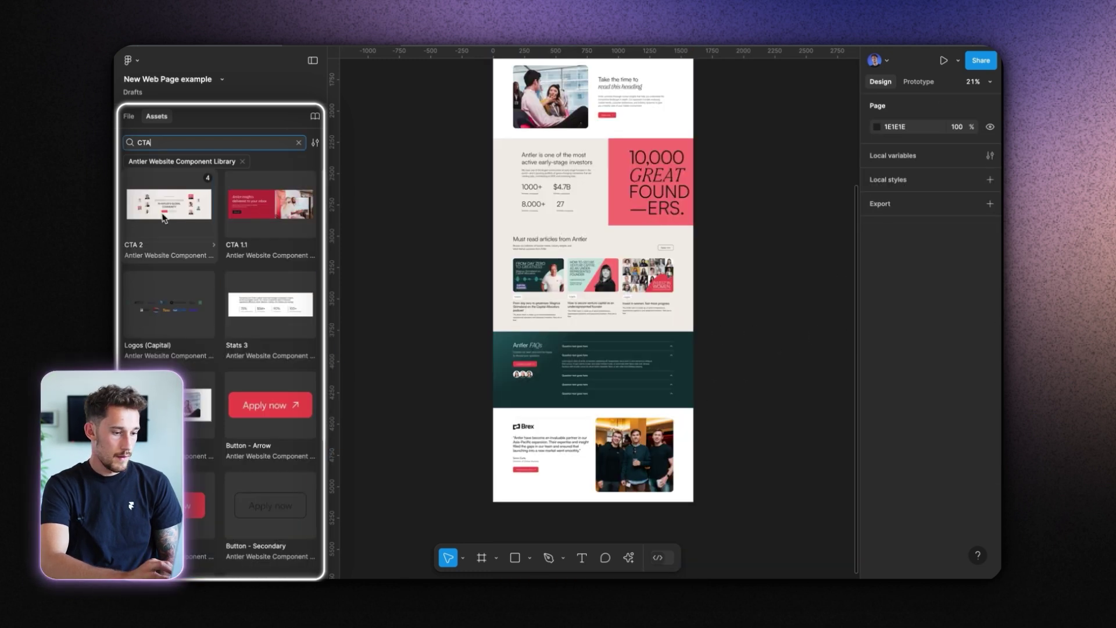
Add CTA 2 at the page bottom with Fill container width
left_click_drag(169, 203, 565, 492)
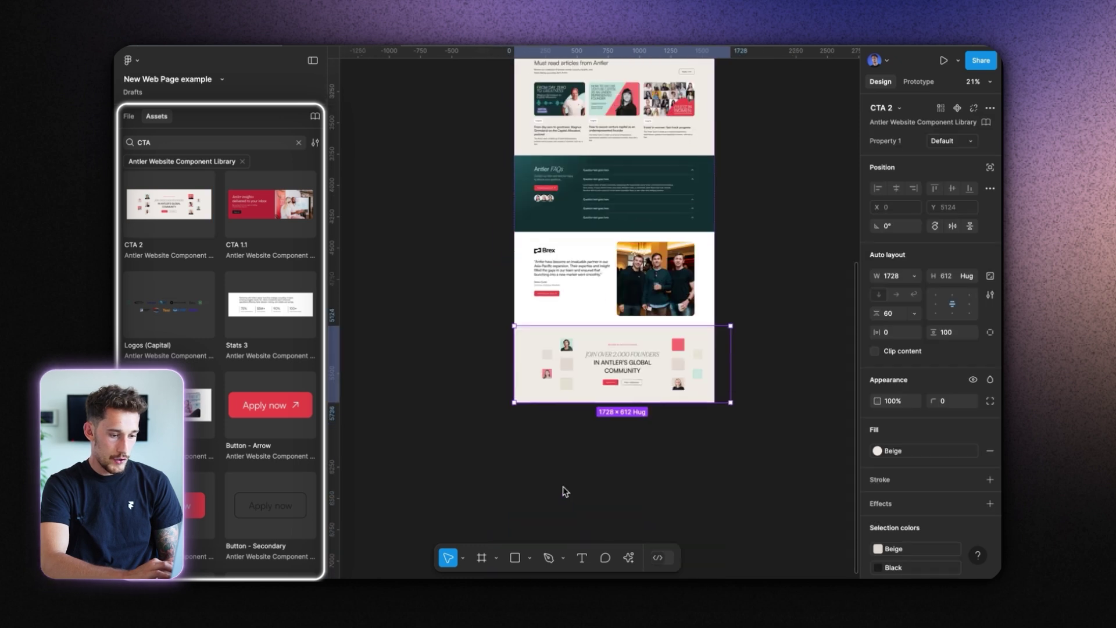
left_click(915, 276)
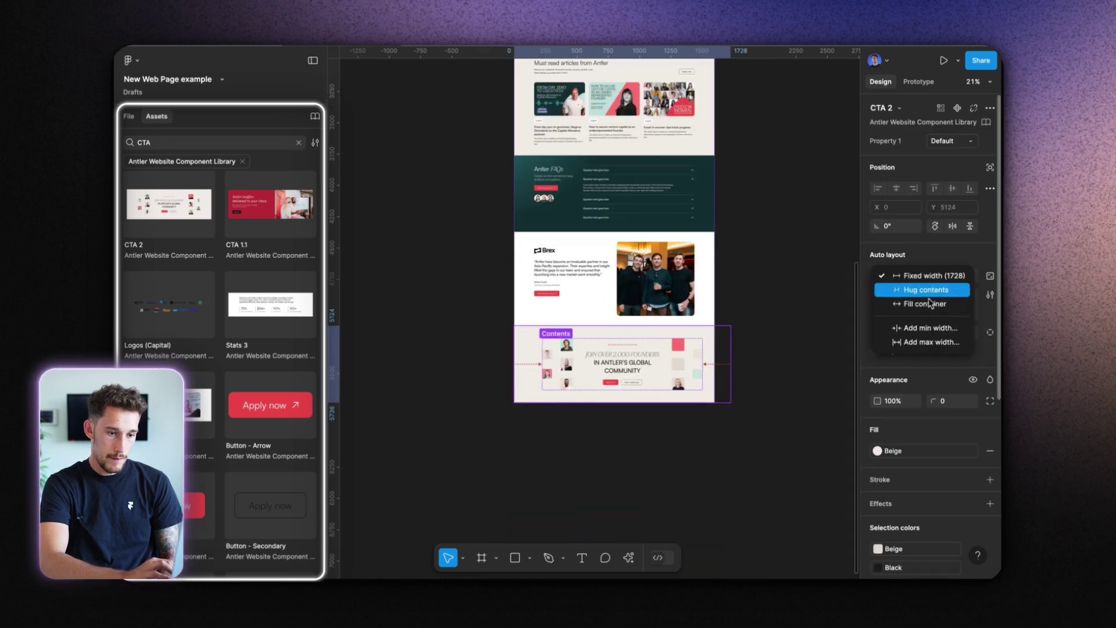
left_click(930, 304)
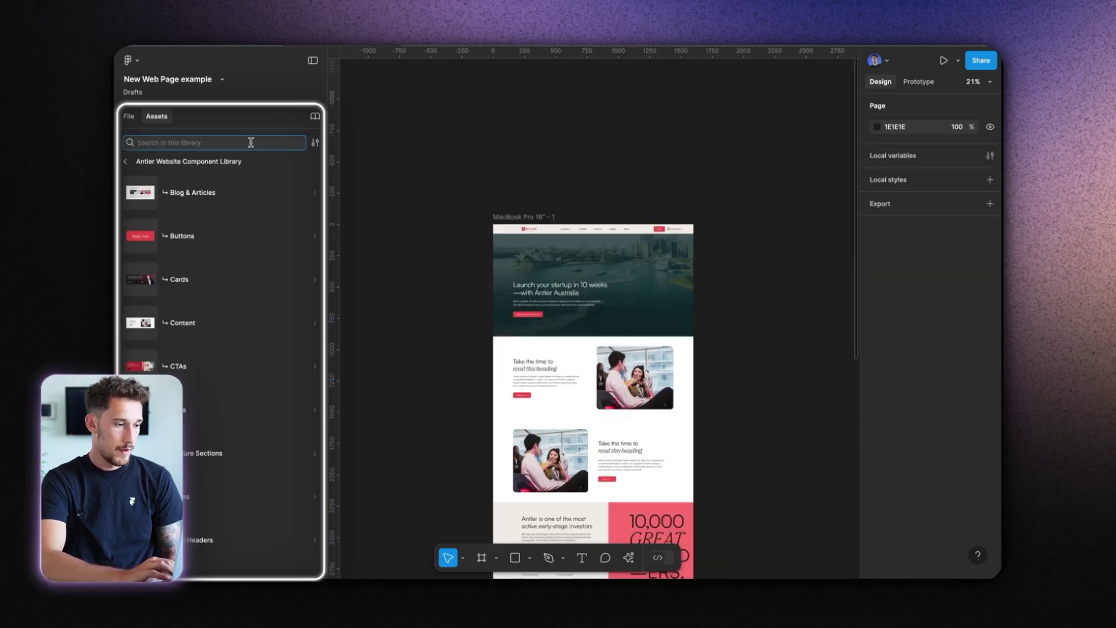
Search 'foo', place the Footer at hugged height, and move it to the page bottom
type("footer")
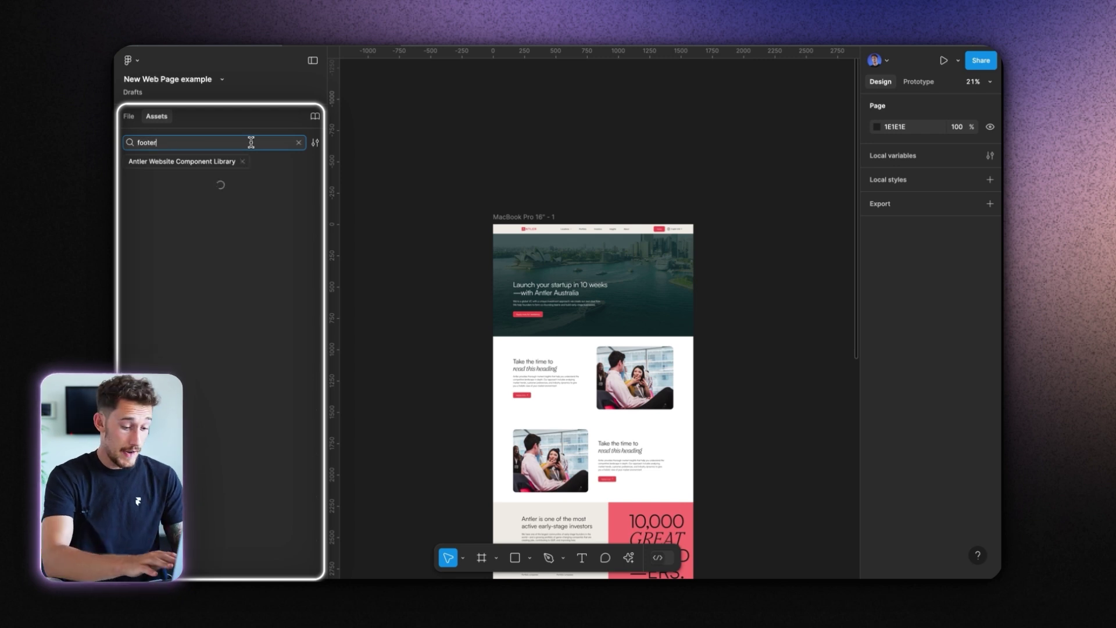
left_click_drag(172, 210, 591, 434)
scroll(592, 434, "down", 10)
scroll(592, 434, "down", 5)
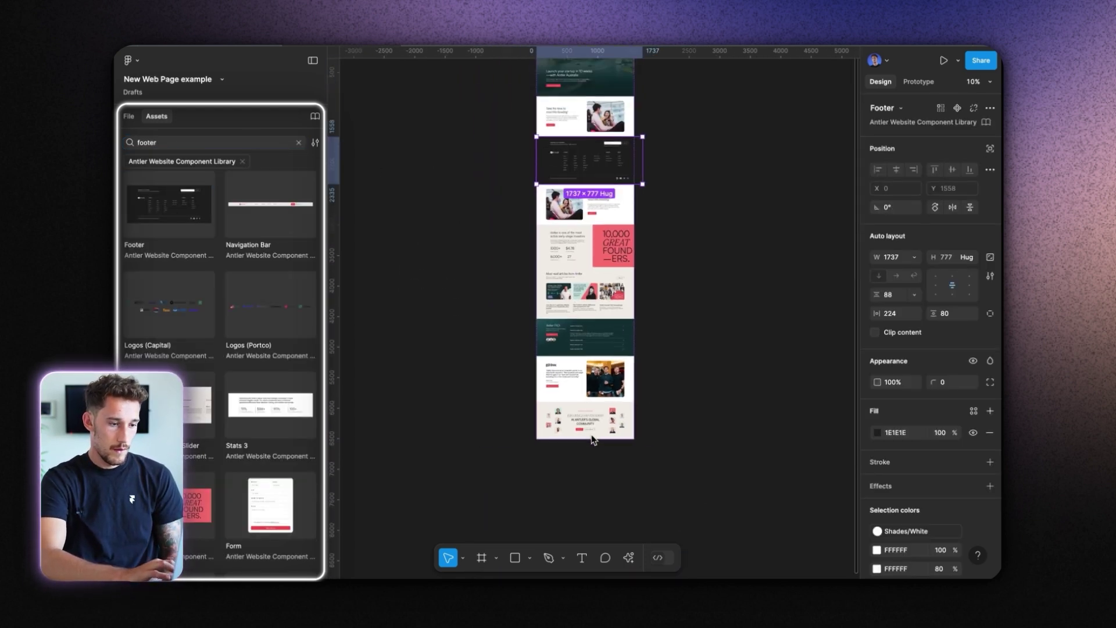
left_click_drag(608, 186, 609, 235)
double_click(609, 234)
left_click_drag(604, 168, 599, 429)
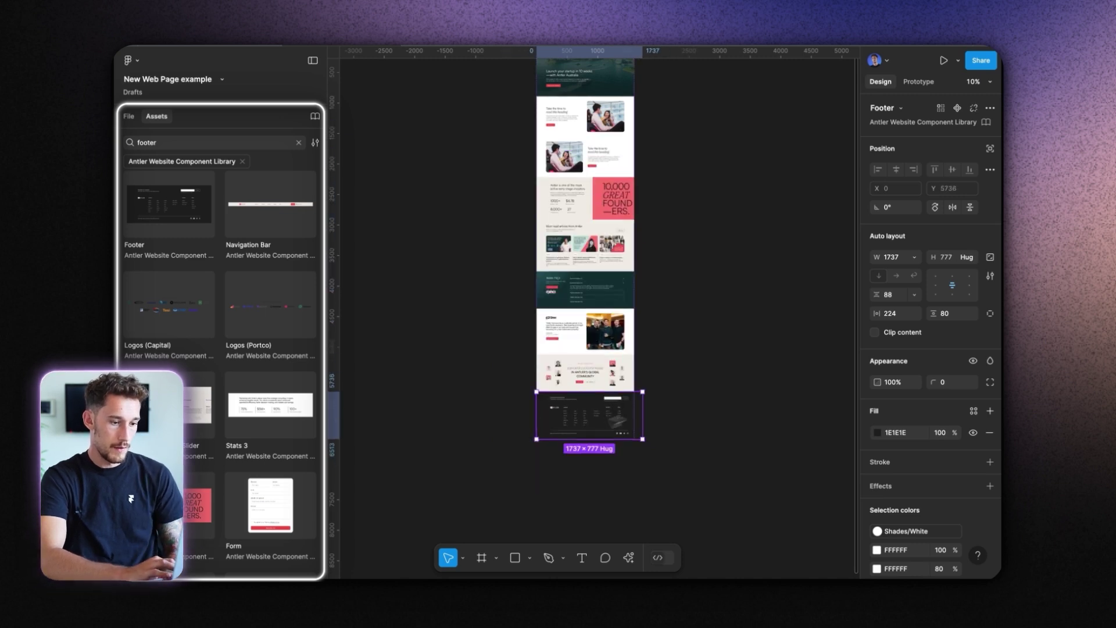
Set the Footer to Fill container width and hide the interface to preview the page
left_click(914, 257)
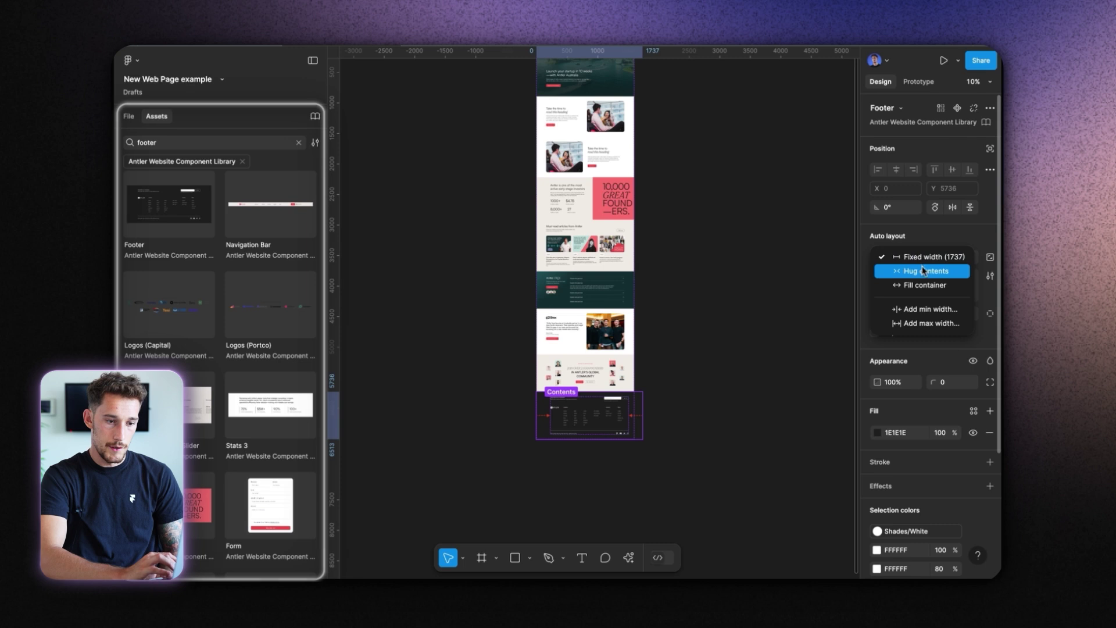
left_click(898, 284)
left_click(747, 351)
key("ctrl+backslash")
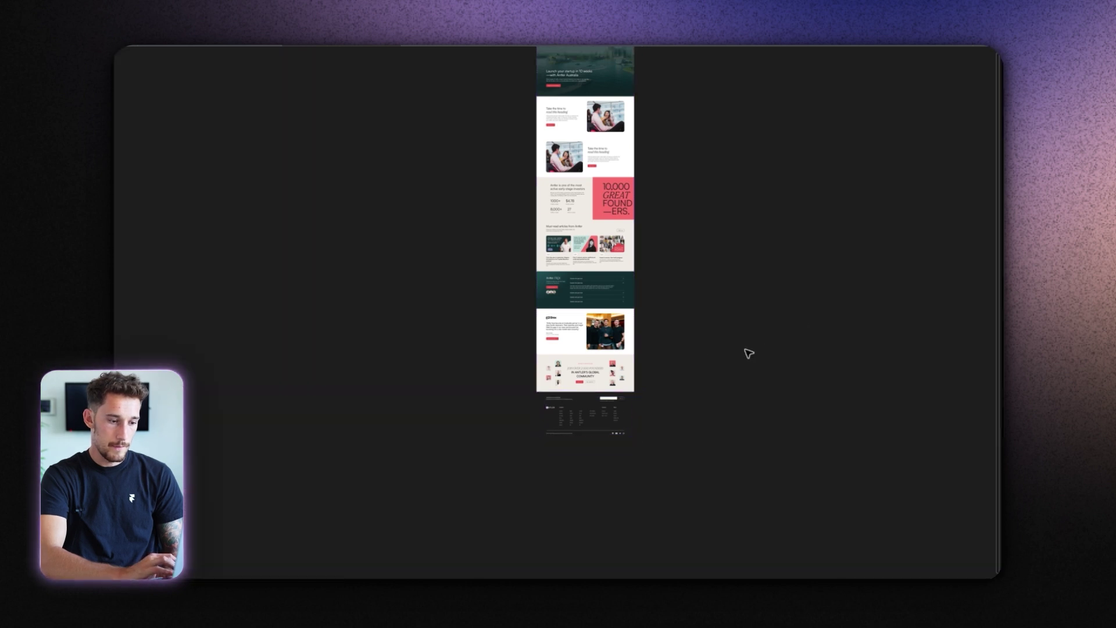
scroll(546, 256, "up", 5)
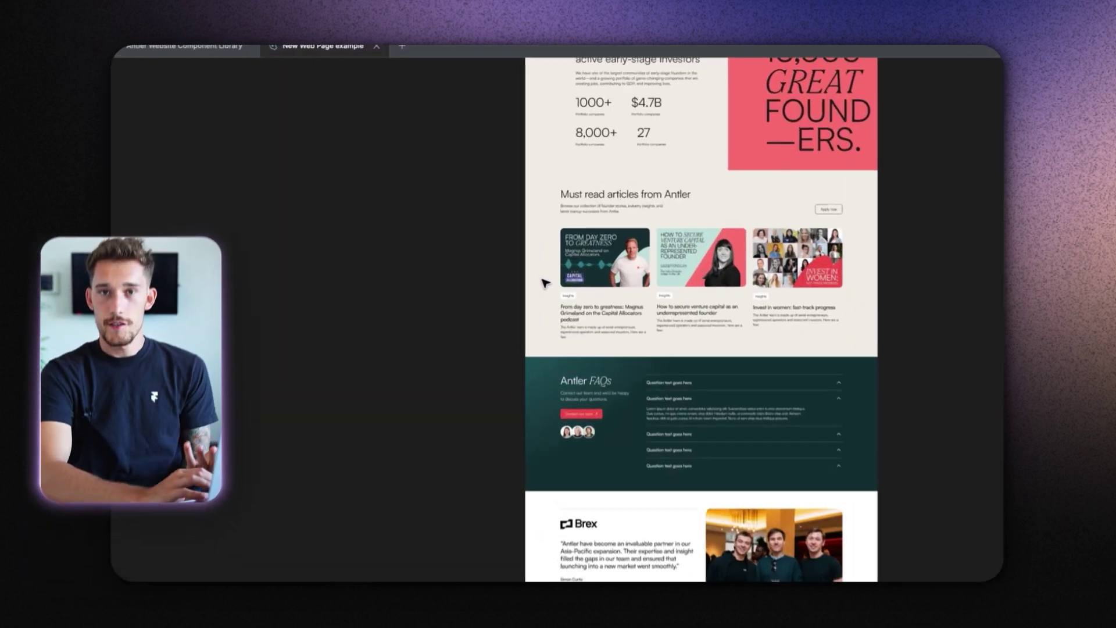
scroll(546, 302, "up", 10)
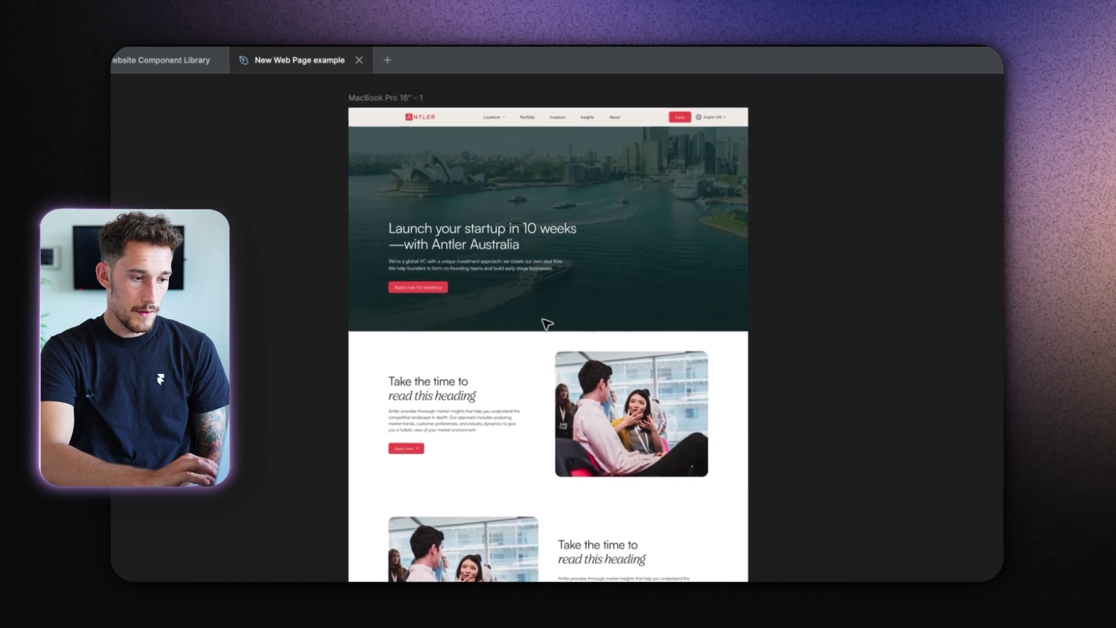
scroll(552, 372, "down", 5)
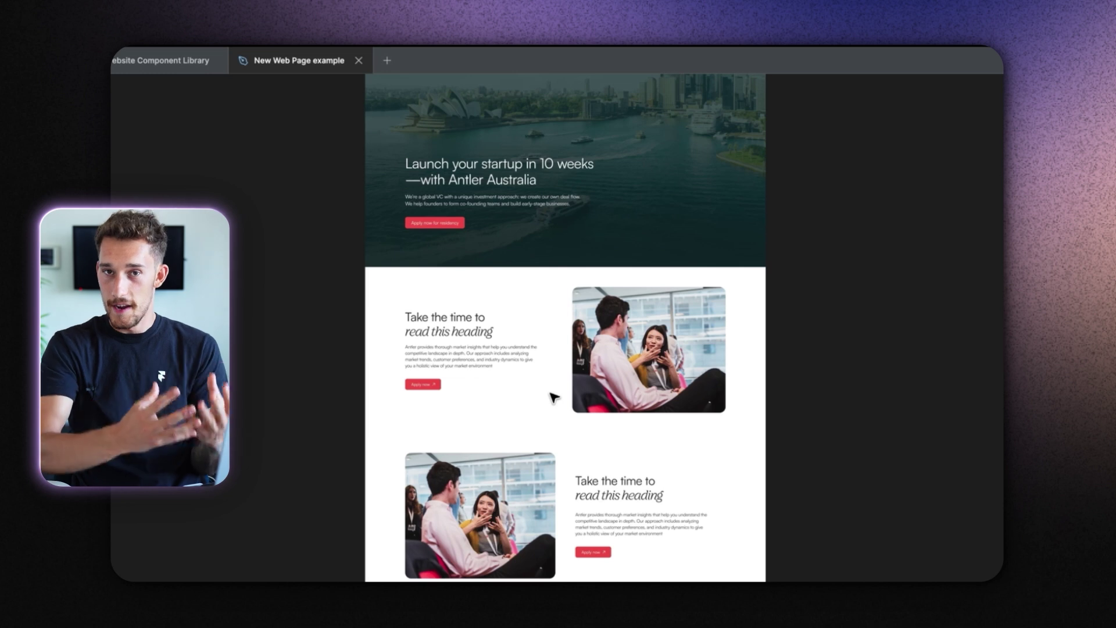
scroll(553, 397, "down", 7)
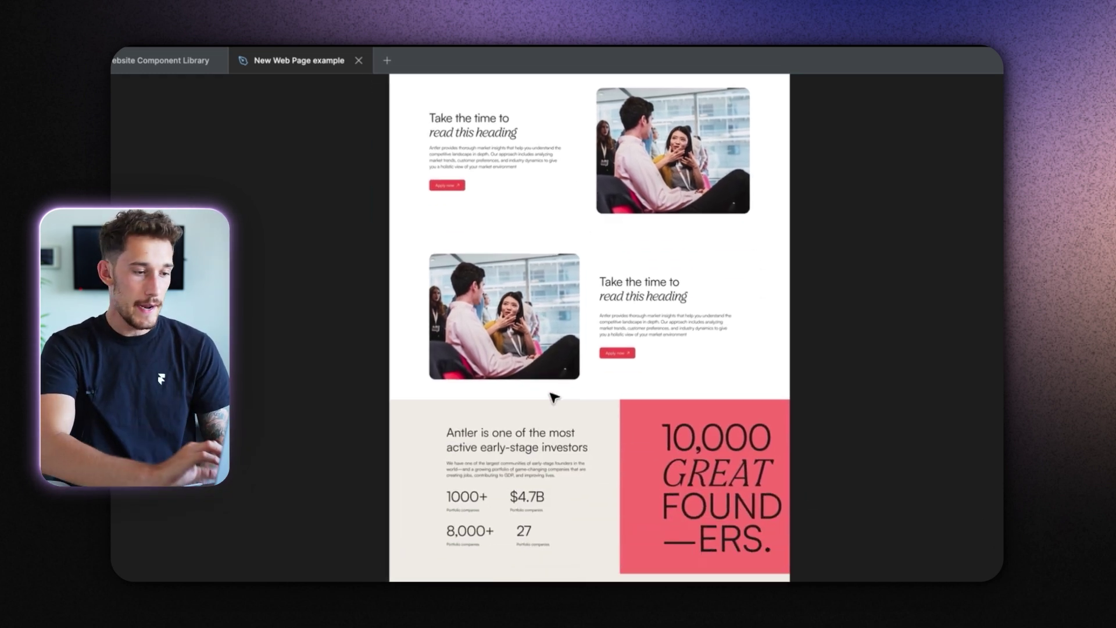
scroll(553, 397, "down", 8)
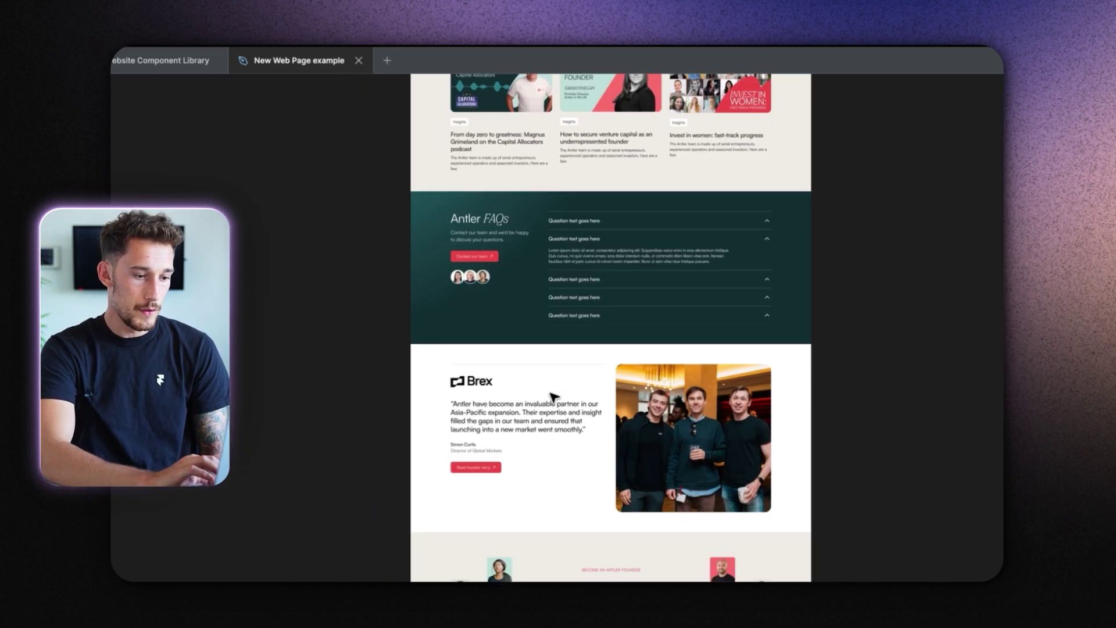
scroll(553, 397, "down", 5)
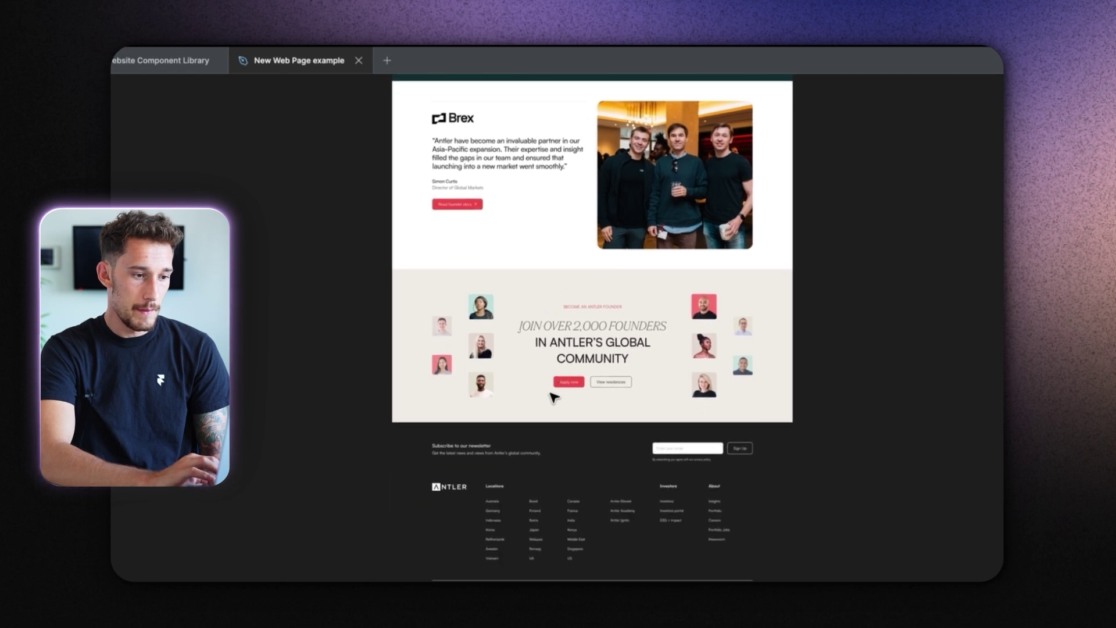
scroll(554, 397, "up", 3)
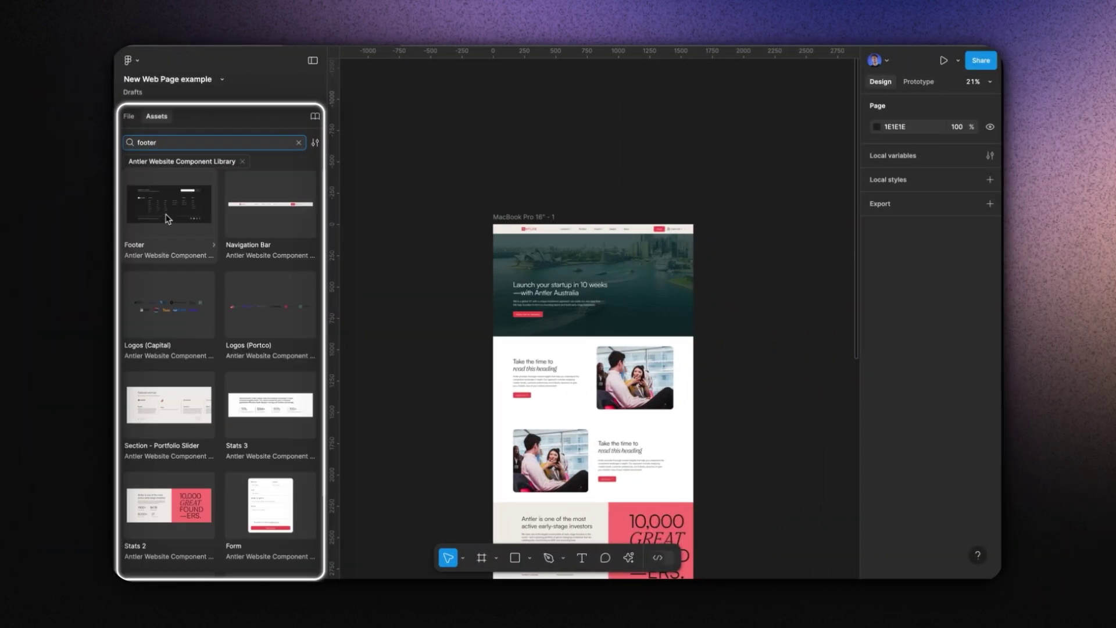
left_click_drag(168, 219, 592, 442)
scroll(591, 434, "down", 5)
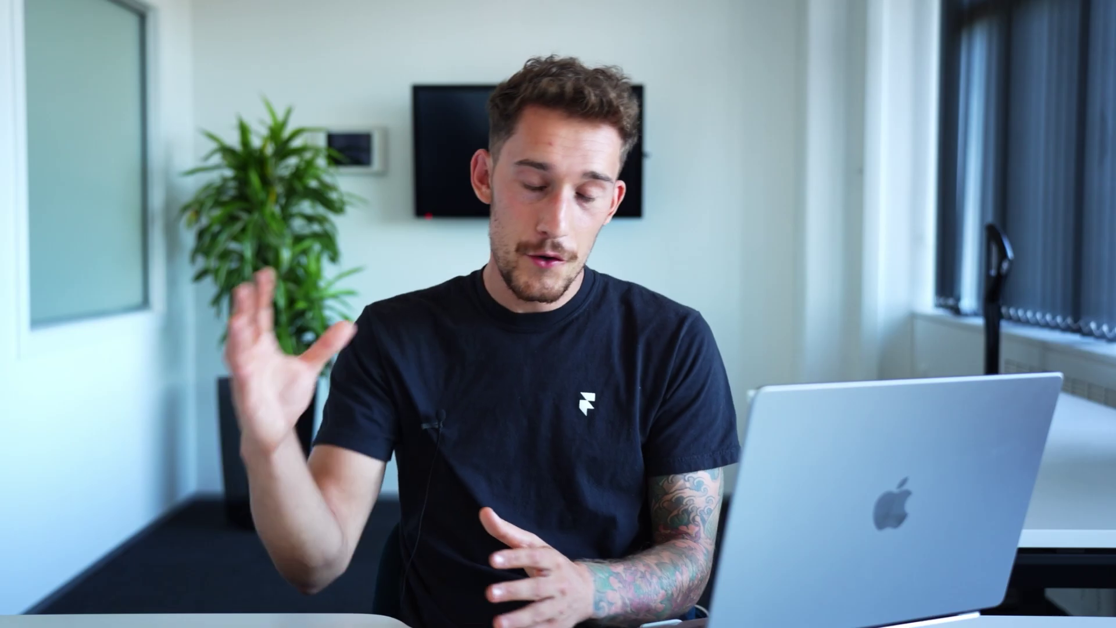